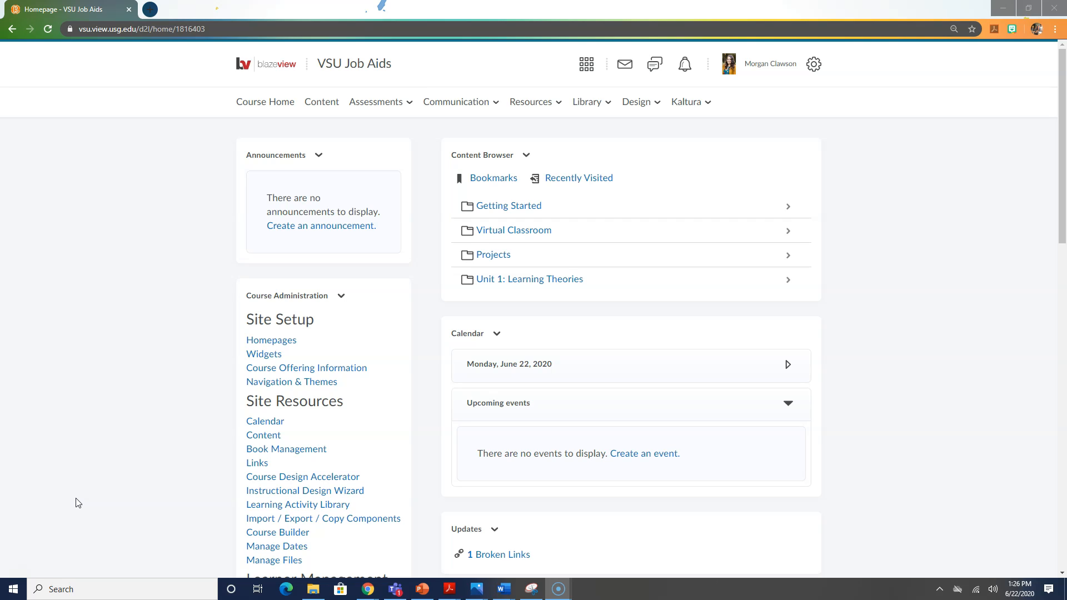
# Open the course's quiz management page and start creating a new quiz
pyautogui.click(392, 103)
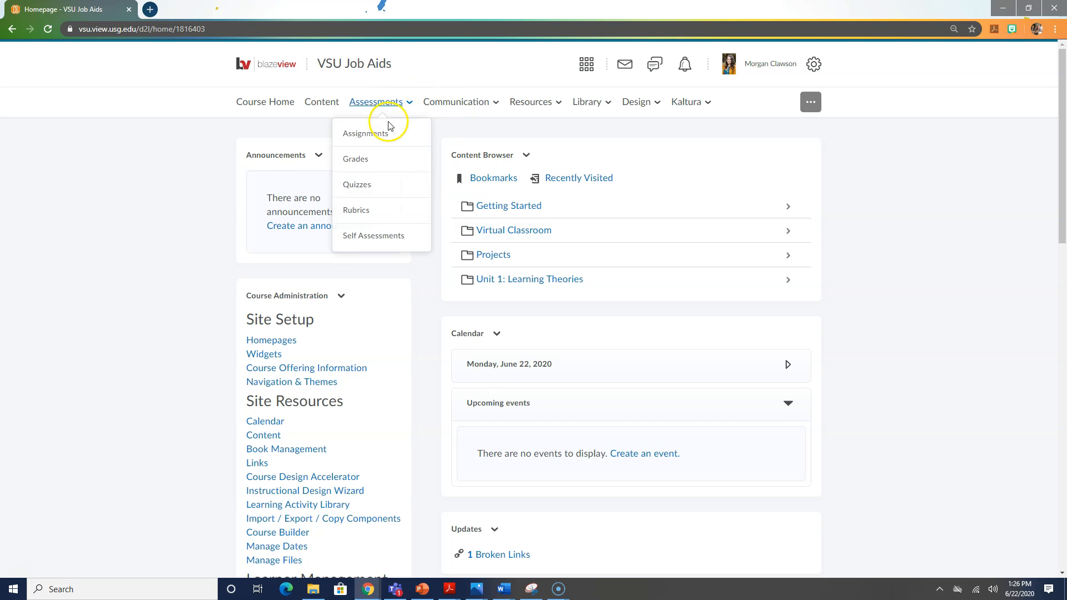
pyautogui.click(369, 183)
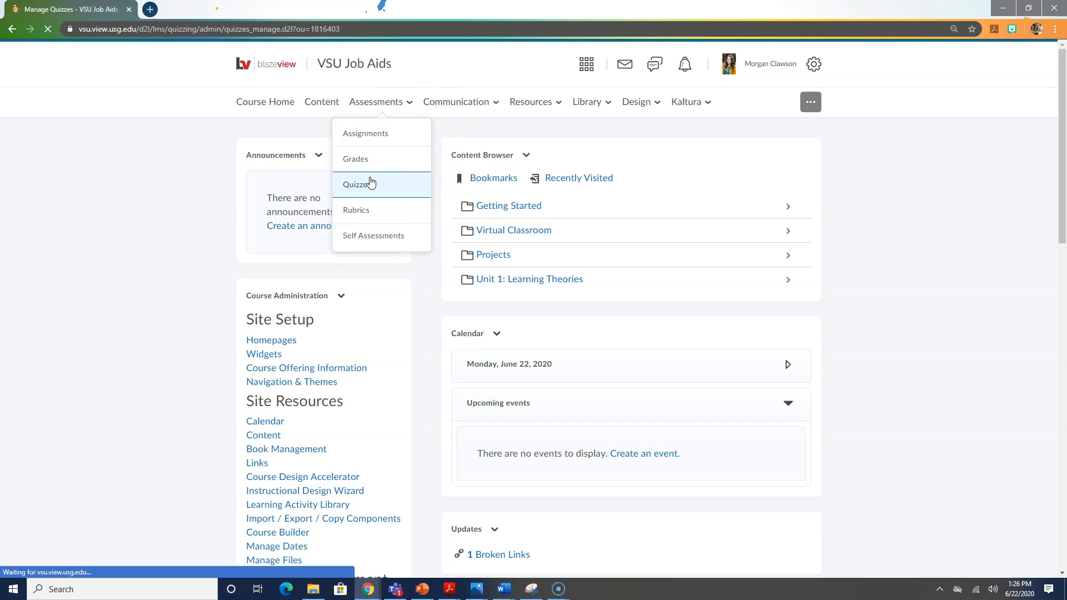
pyautogui.click(360, 203)
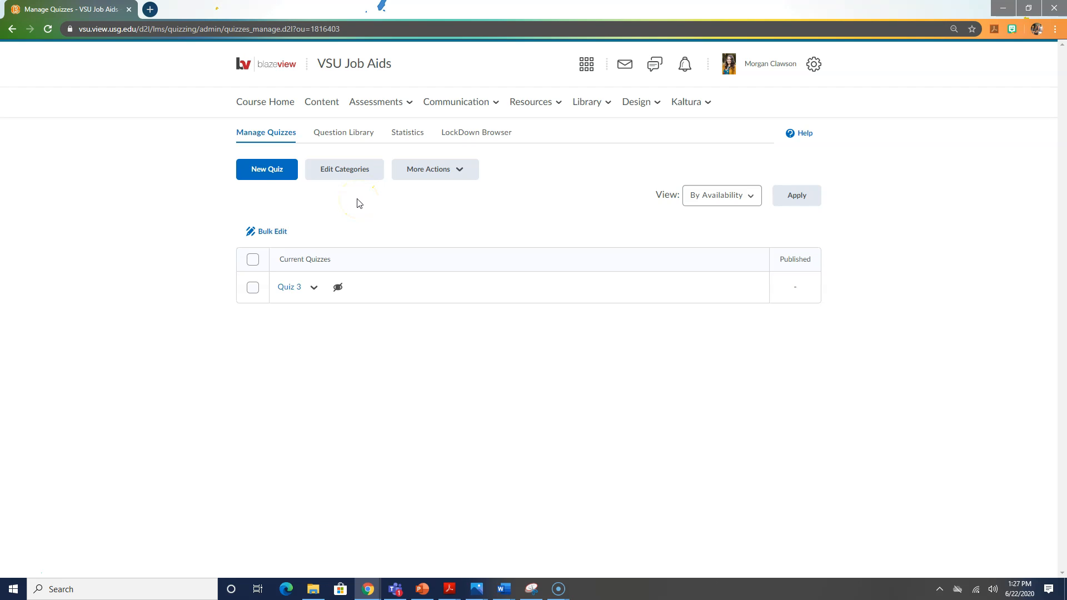
pyautogui.click(263, 174)
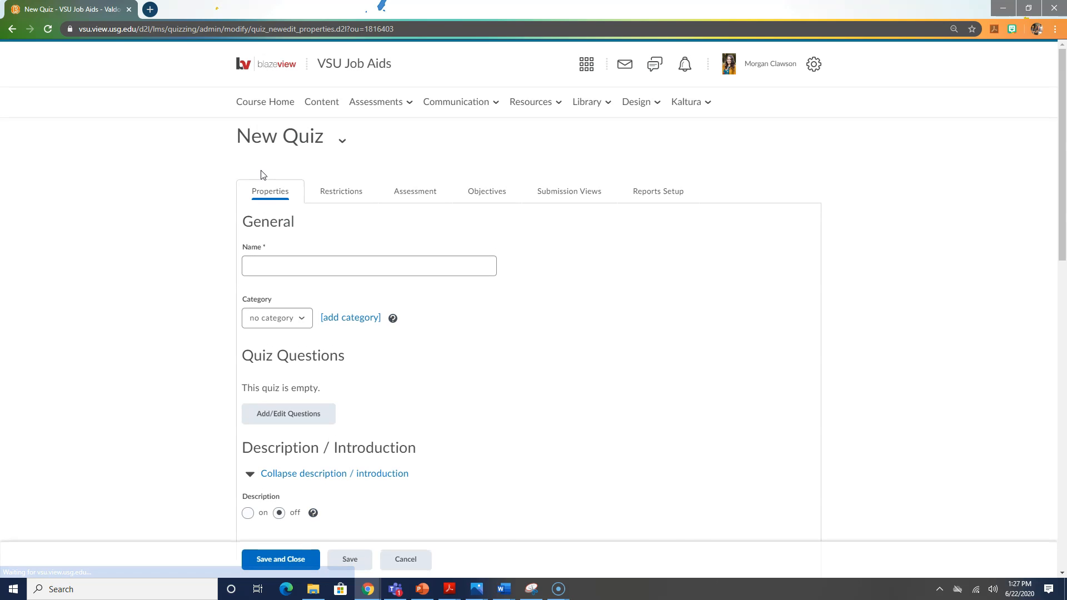
pyautogui.click(513, 327)
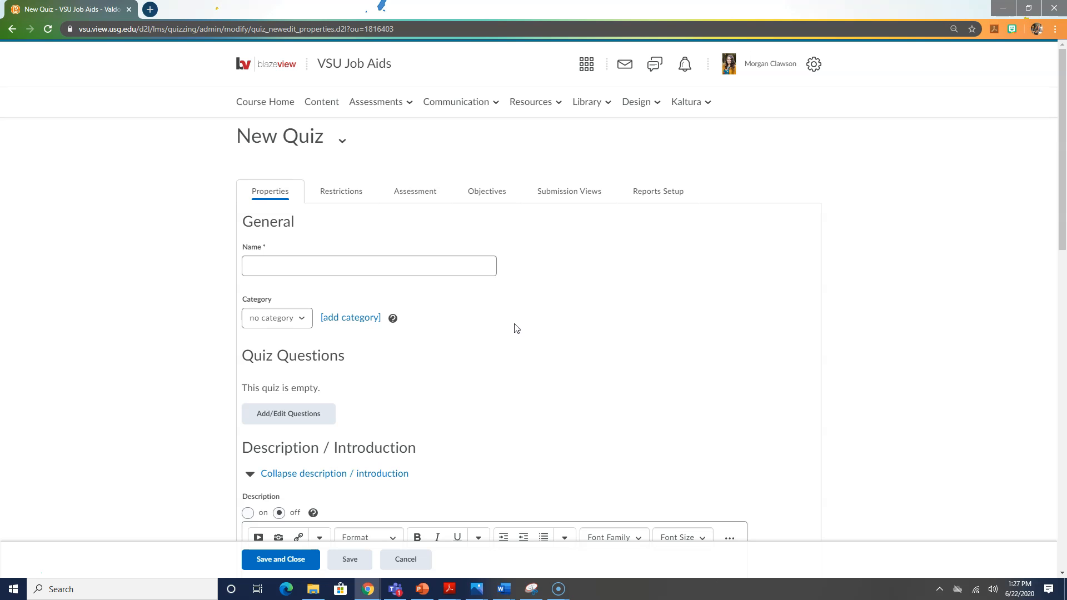
# Name the quiz "Humanism in Education" and check the available category choices
pyautogui.click(464, 264)
pyautogui.write('Humanism in Education')
pyautogui.click(491, 400)
pyautogui.scroll(-2, 493, 410)
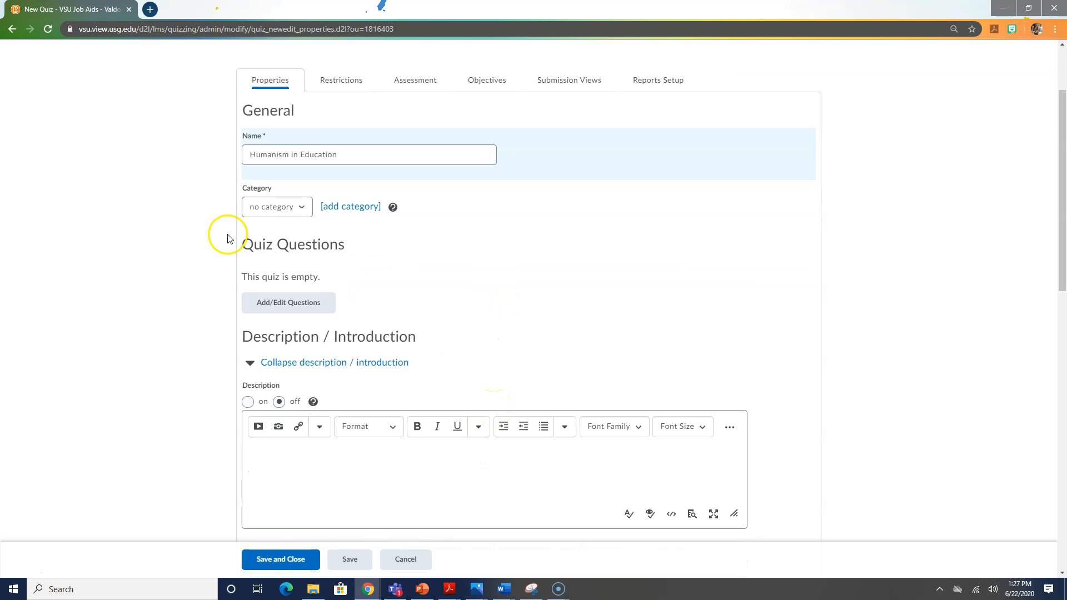
pyautogui.click(284, 210)
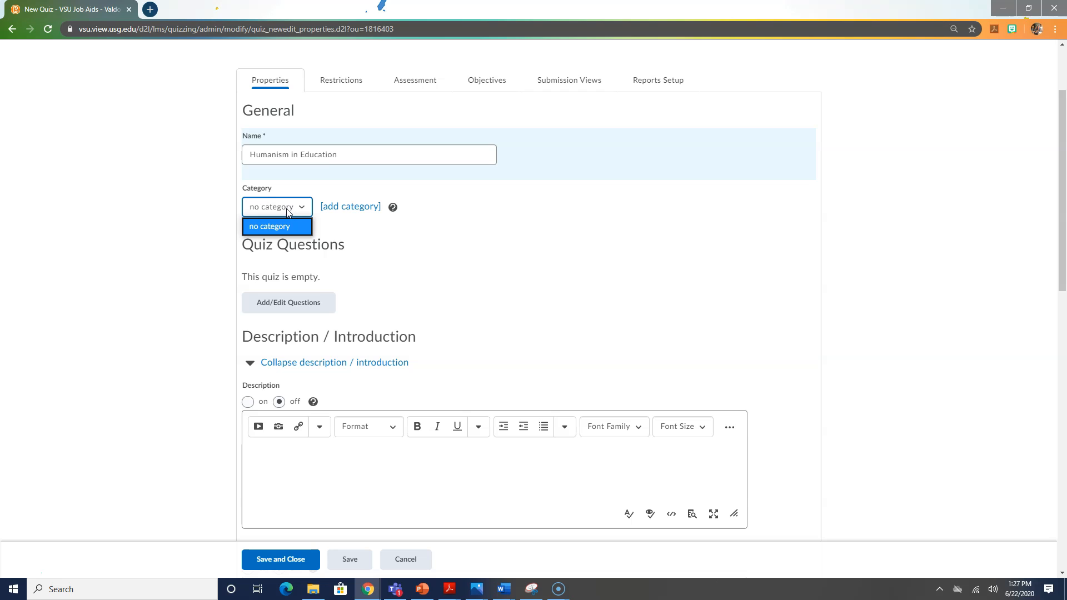
pyautogui.click(371, 224)
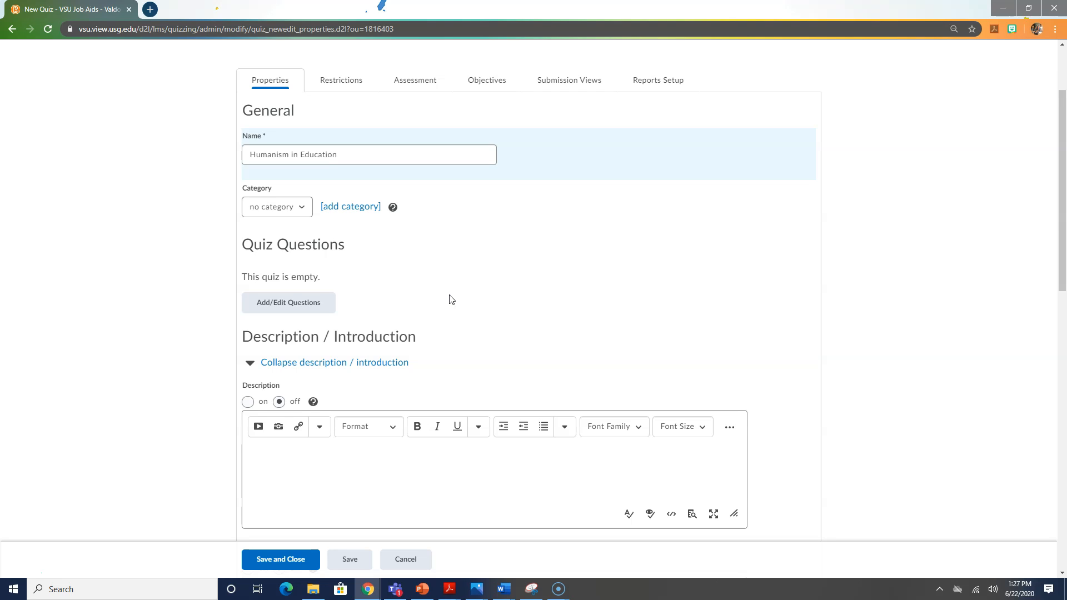
# Open the quiz's question editor, view the options for adding and importing questions, and return to the quiz settings
pyautogui.click(286, 308)
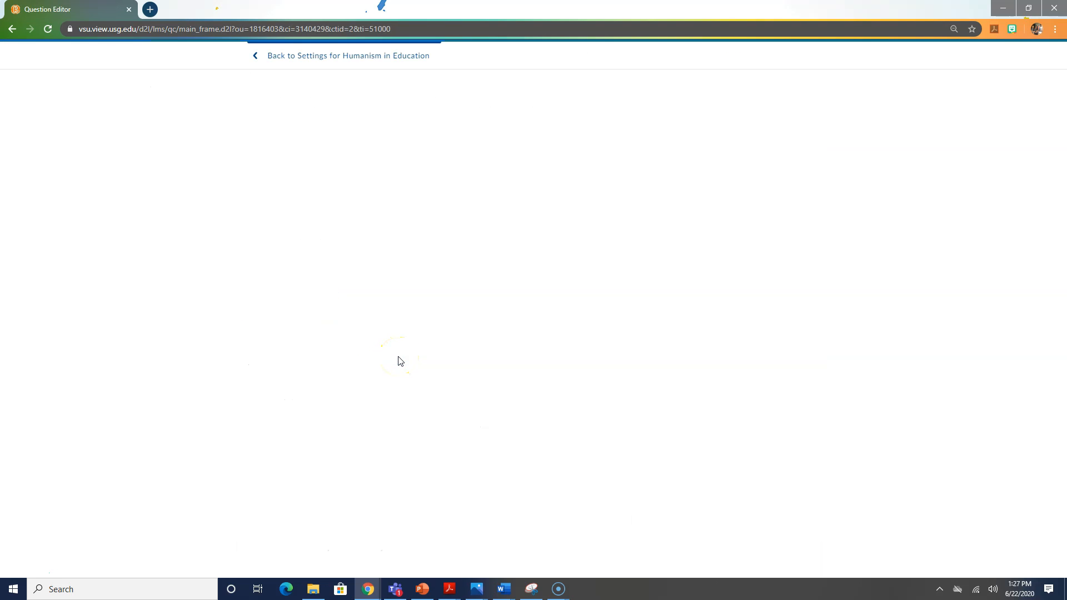
pyautogui.click(448, 296)
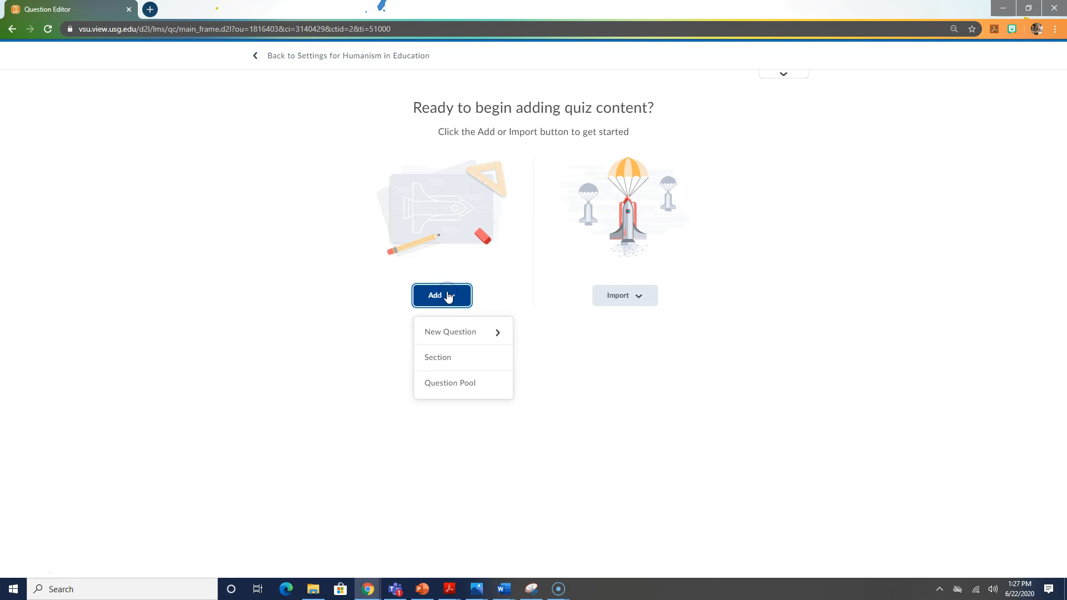
pyautogui.click(471, 452)
pyautogui.click(622, 296)
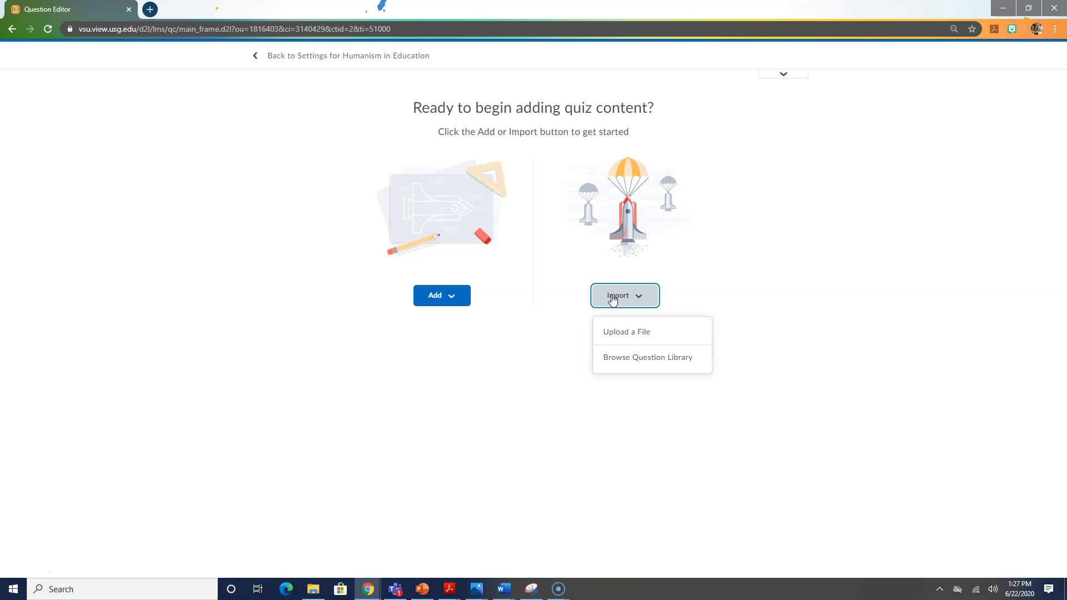
pyautogui.click(357, 56)
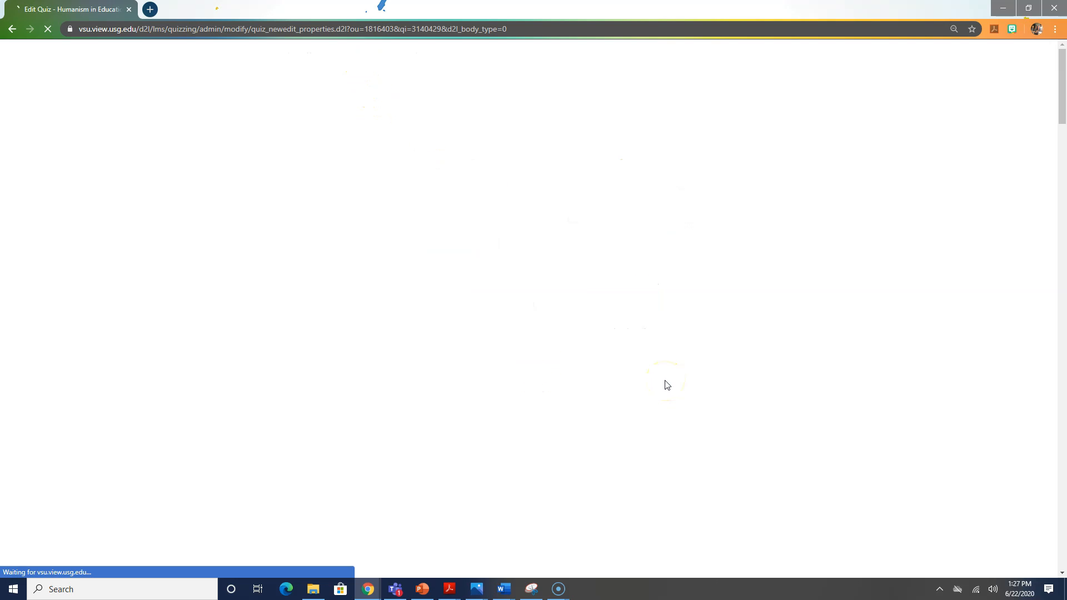
# Review the quiz's description, introduction, page header and footer, and optional advanced properties
pyautogui.scroll(-5, 666, 383)
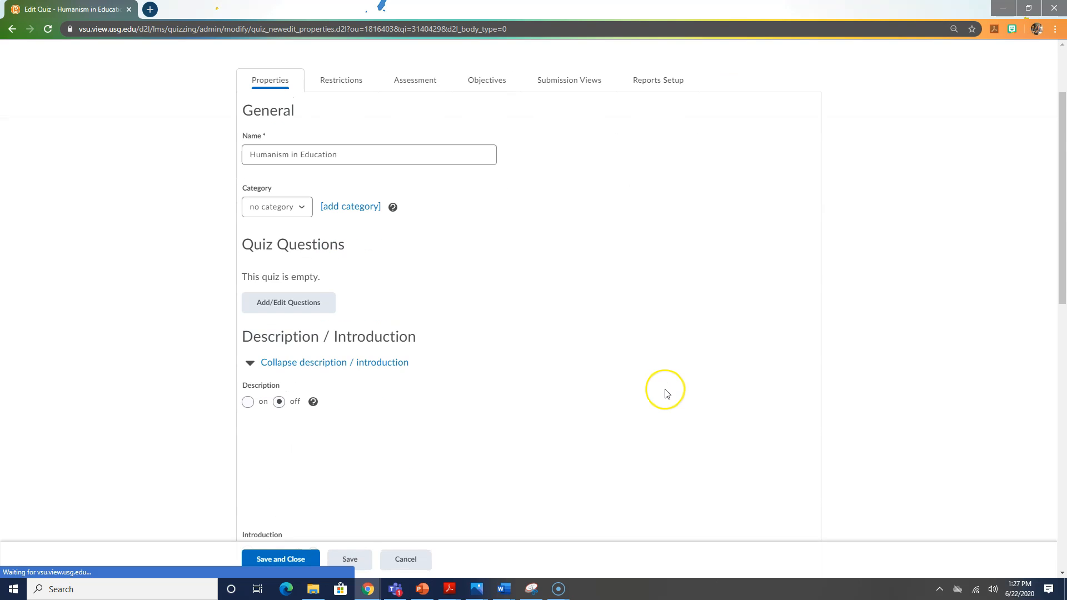
pyautogui.scroll(-1, 667, 394)
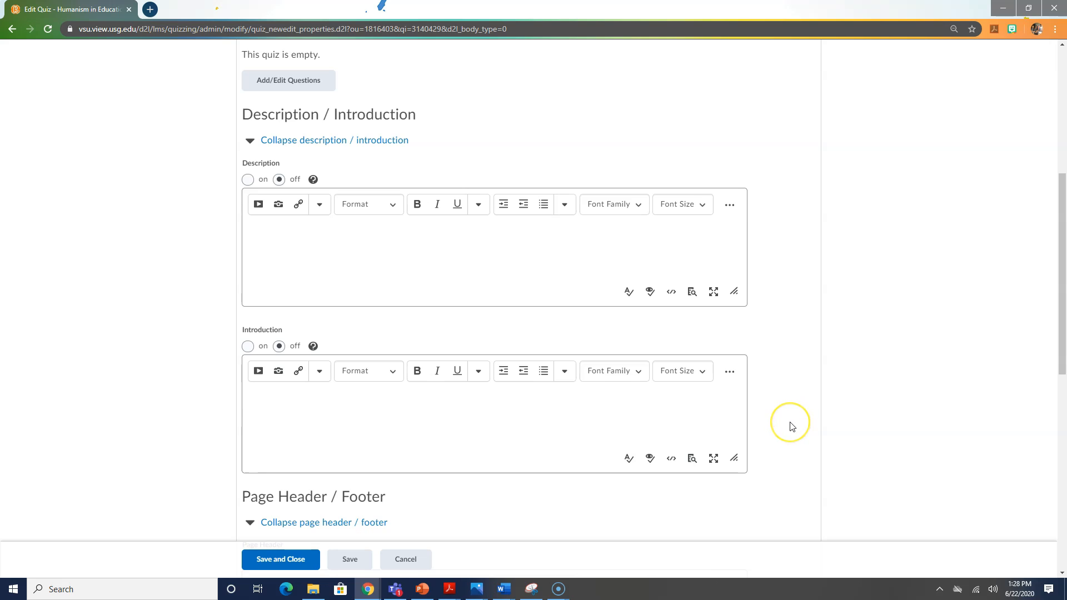
pyautogui.scroll(-5, 789, 425)
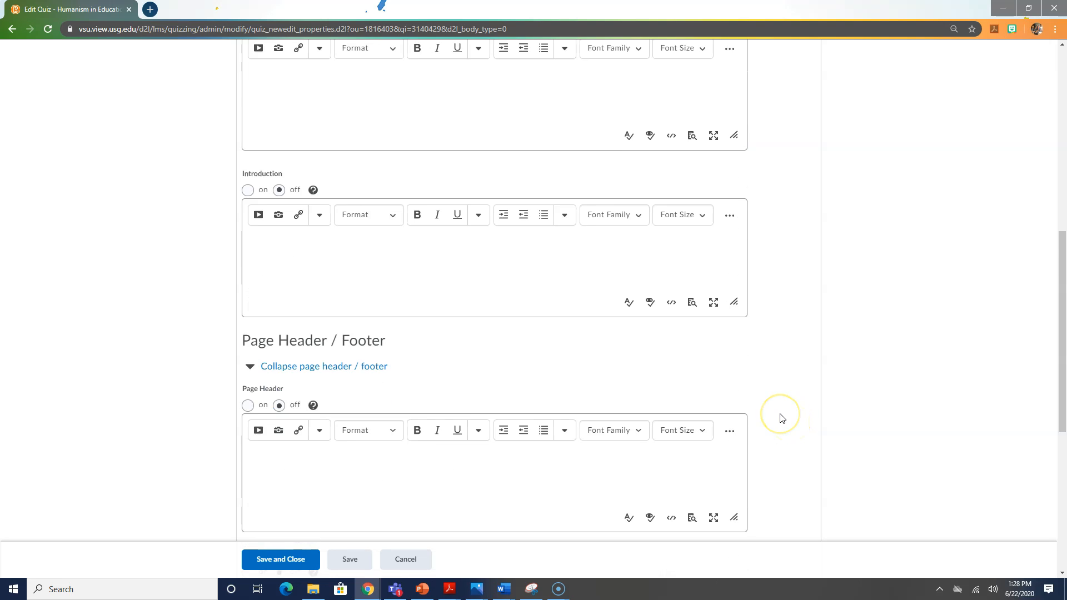
pyautogui.scroll(-1, 781, 418)
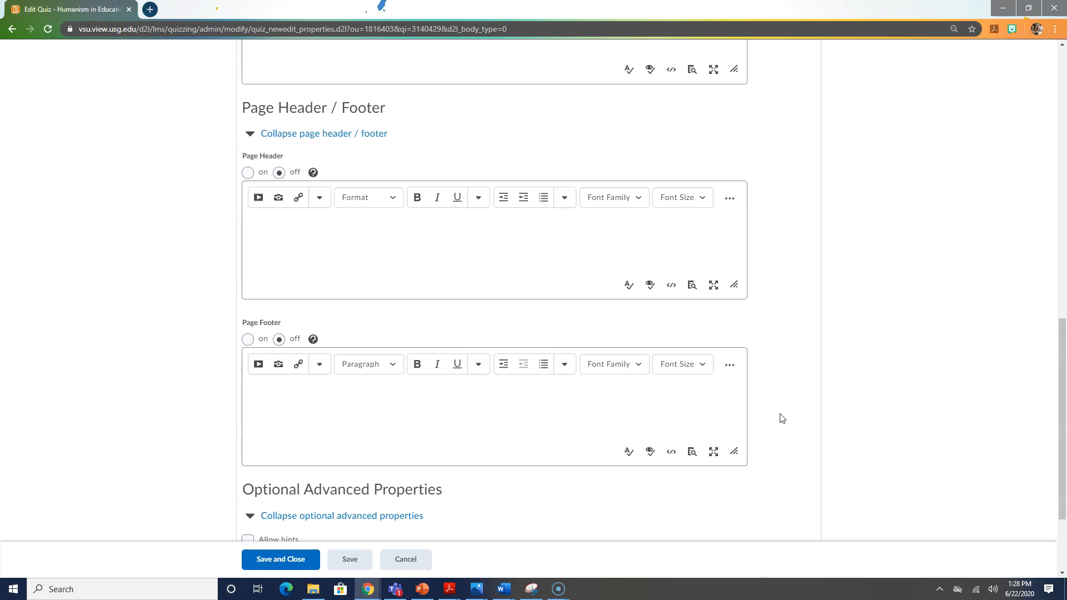
pyautogui.click(395, 248)
pyautogui.scroll(-3, 572, 493)
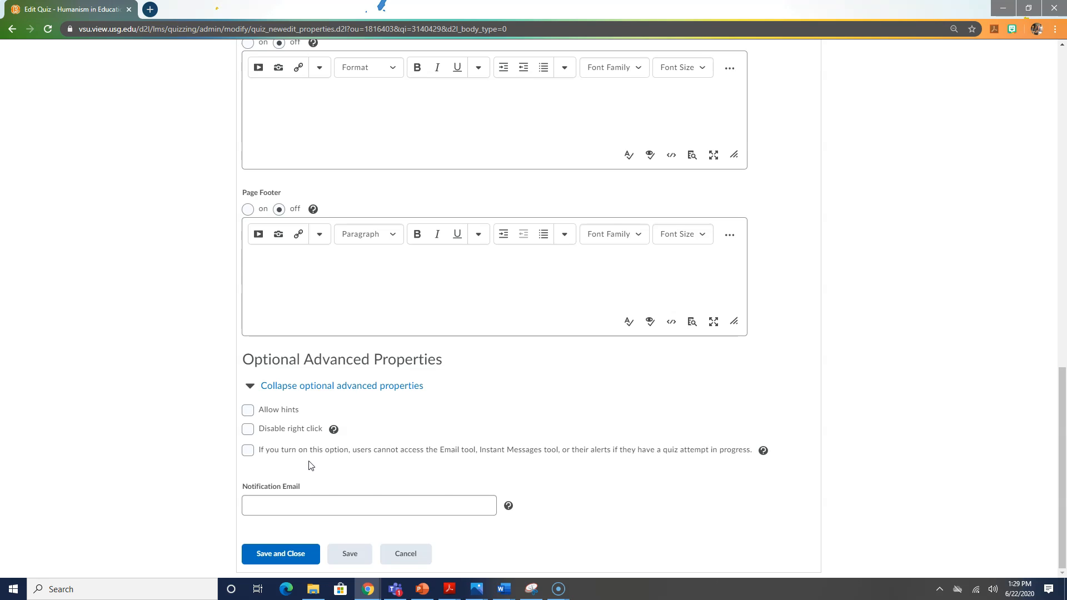
pyautogui.scroll(15, 310, 466)
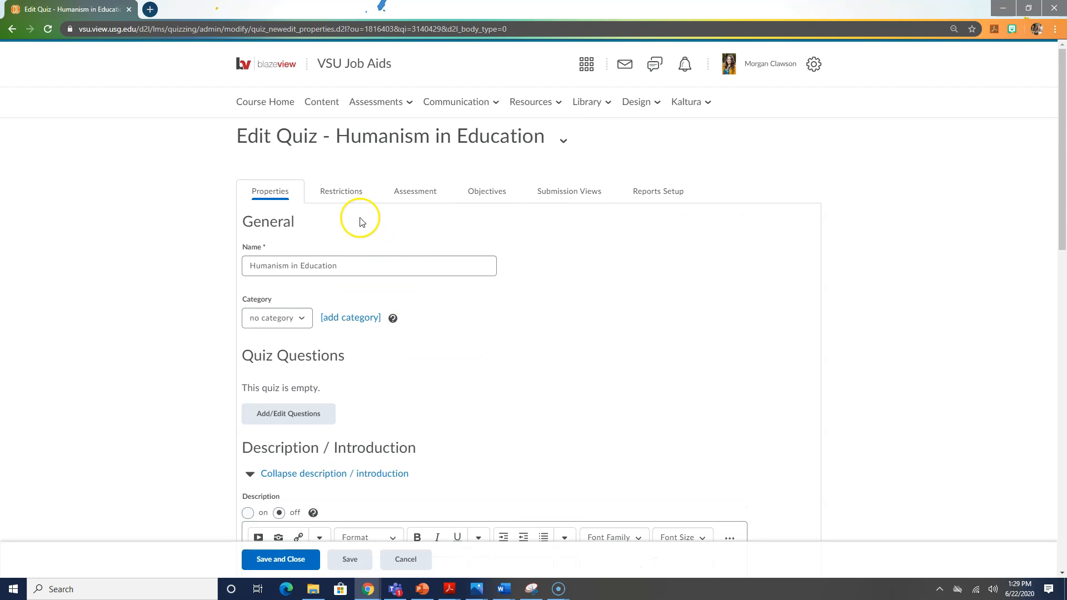
# Open the quiz's restrictions and review the due and availability dates, release conditions, security options, password and IP restrictions
pyautogui.click(342, 191)
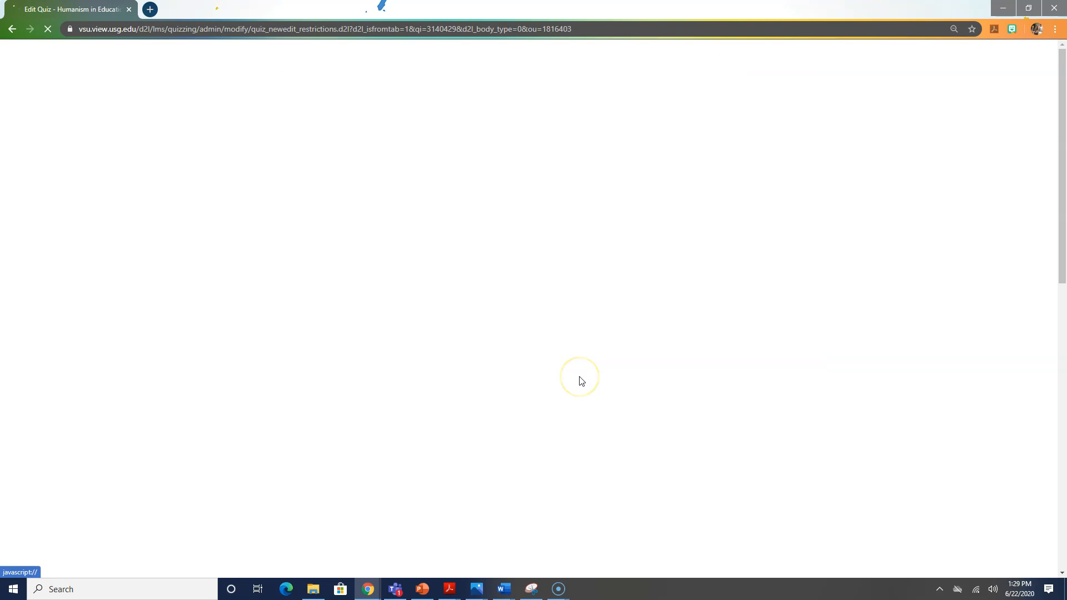
pyautogui.scroll(-1, 581, 381)
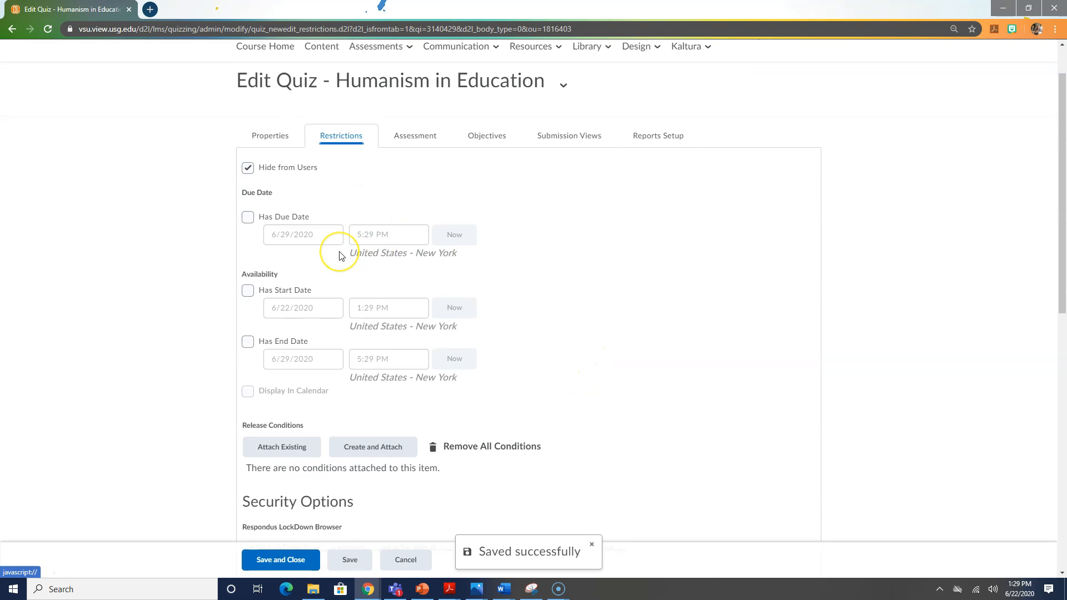
pyautogui.scroll(-2, 341, 255)
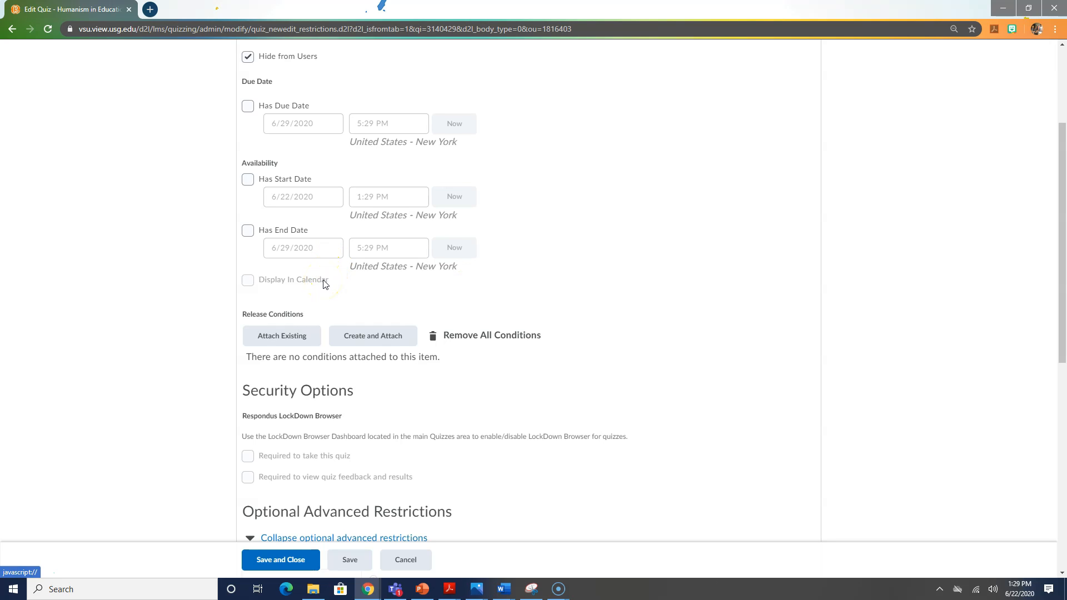
pyautogui.scroll(-1, 325, 284)
pyautogui.scroll(-1, 331, 309)
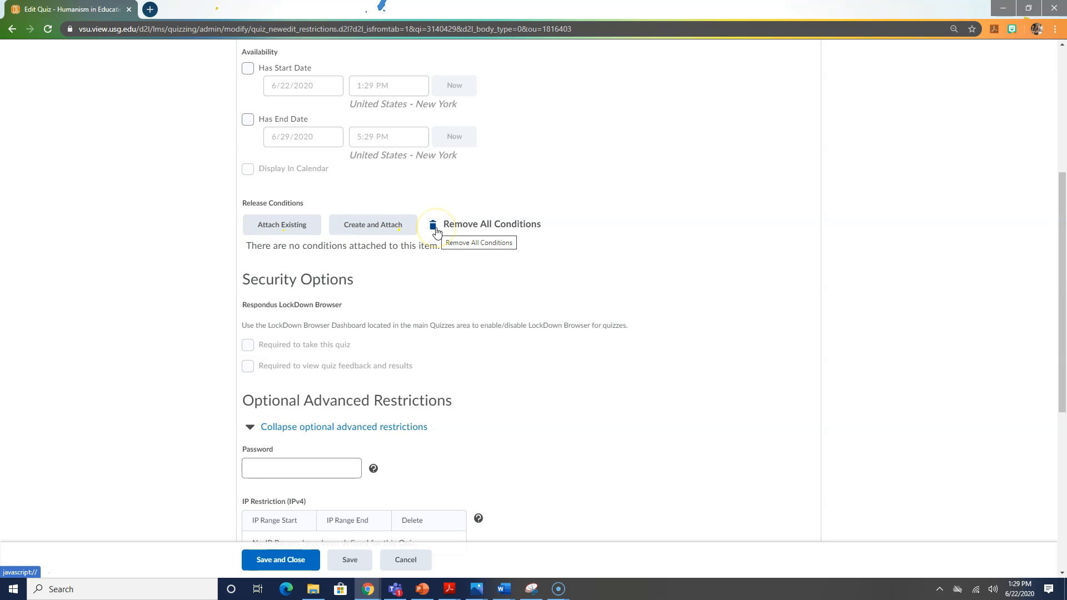
pyautogui.scroll(-5, 436, 232)
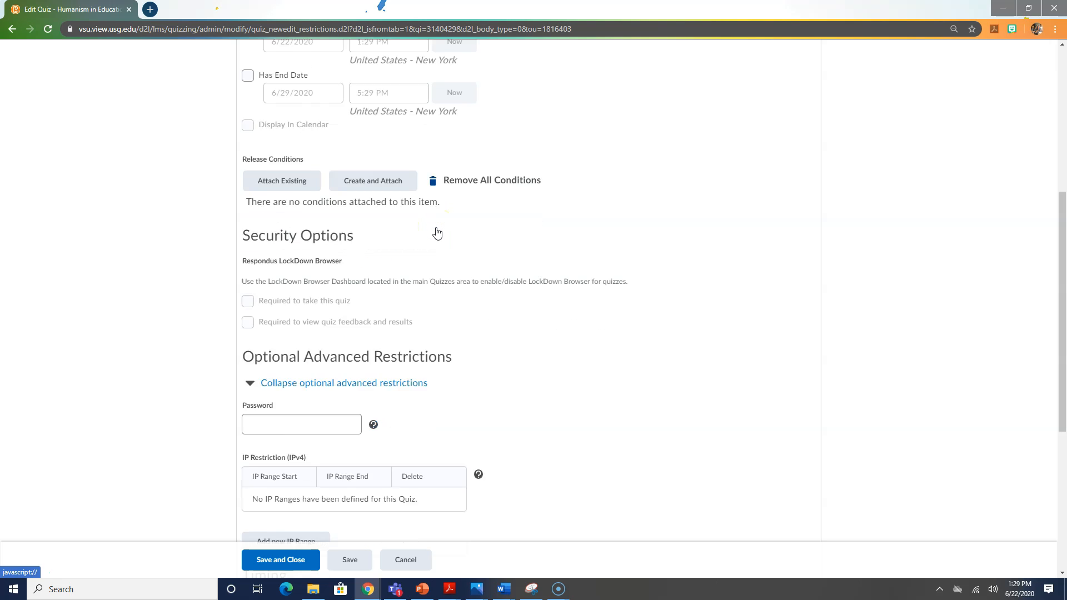
pyautogui.click(354, 189)
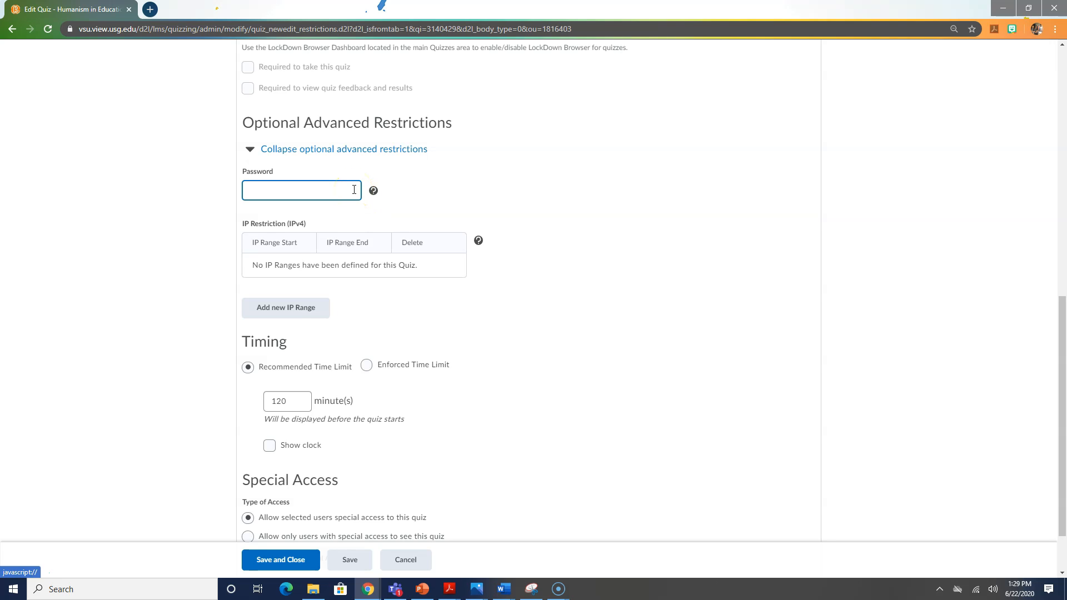
pyautogui.scroll(-2, 536, 341)
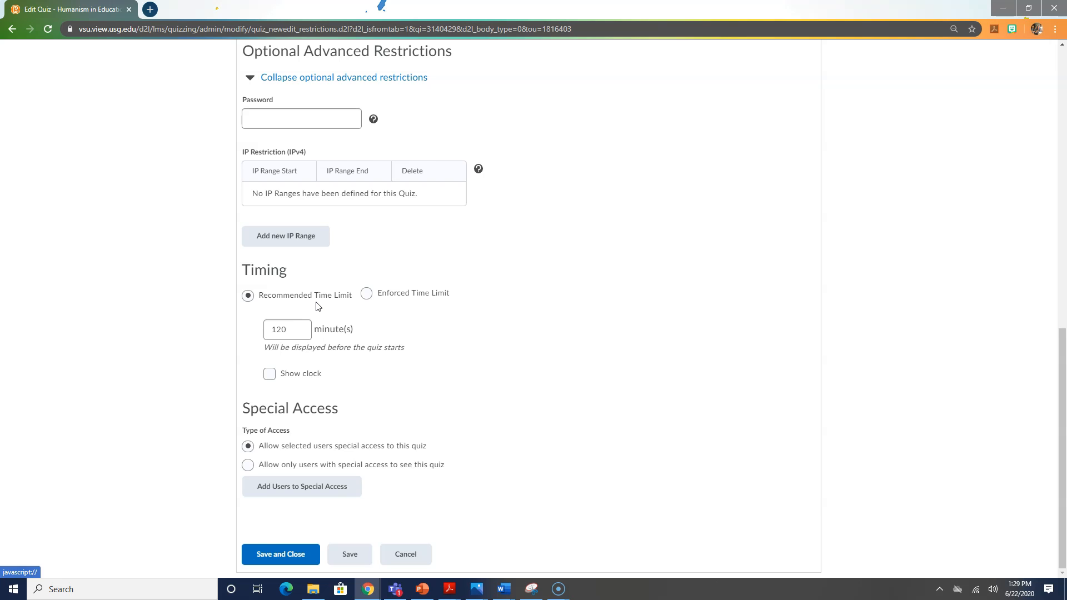
# Enforce the quiz's time limit with a 1-minute grace period and allow the student to continue working once it is exceeded
pyautogui.click(307, 329)
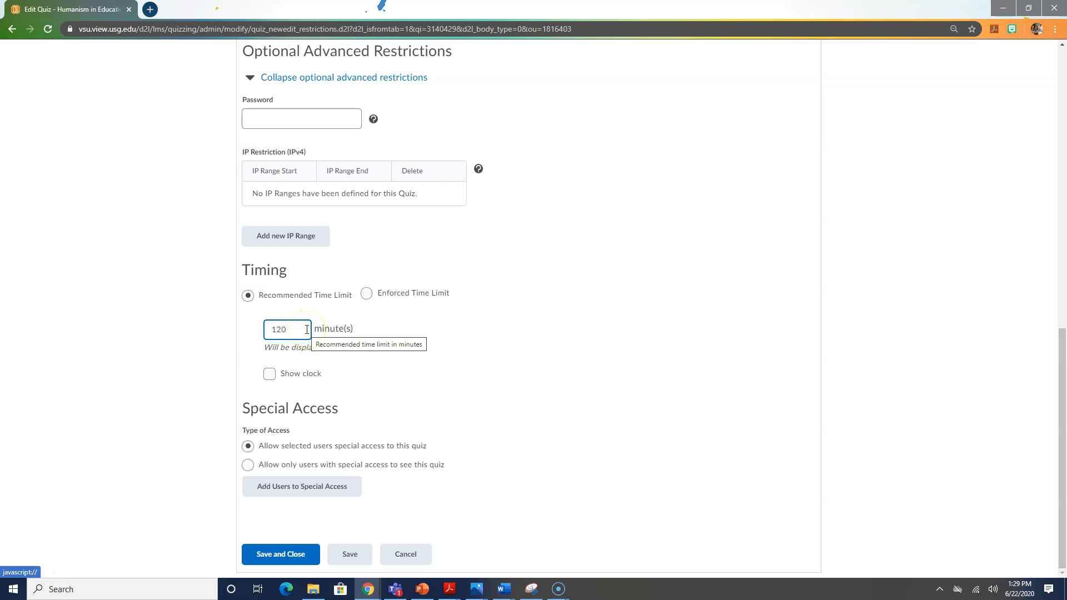
pyautogui.click(366, 293)
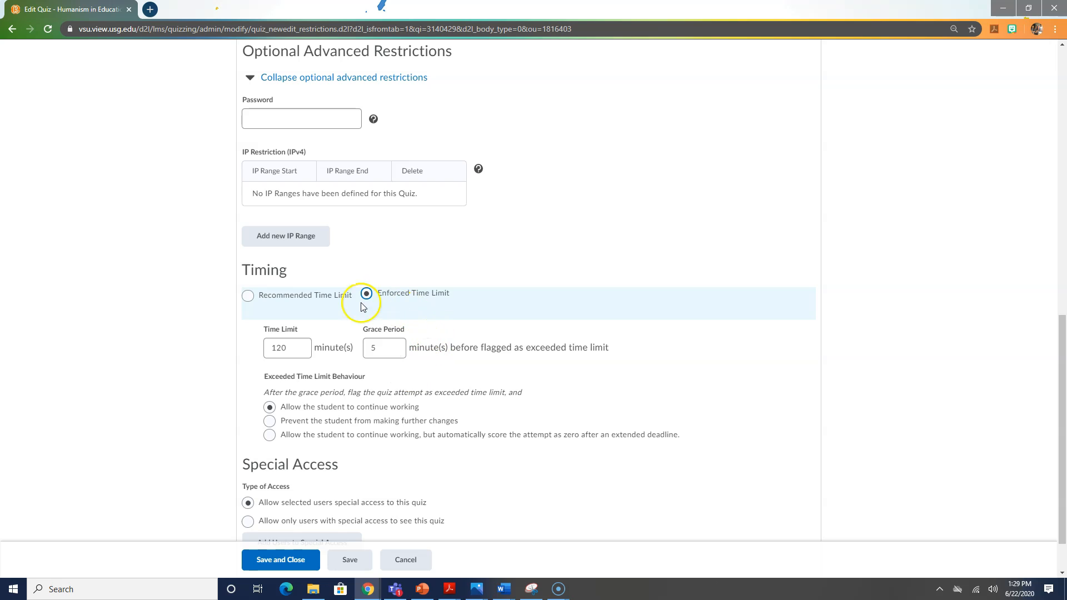
pyautogui.click(389, 350)
pyautogui.press('BackSpace')
pyautogui.write('1')
pyautogui.click(408, 408)
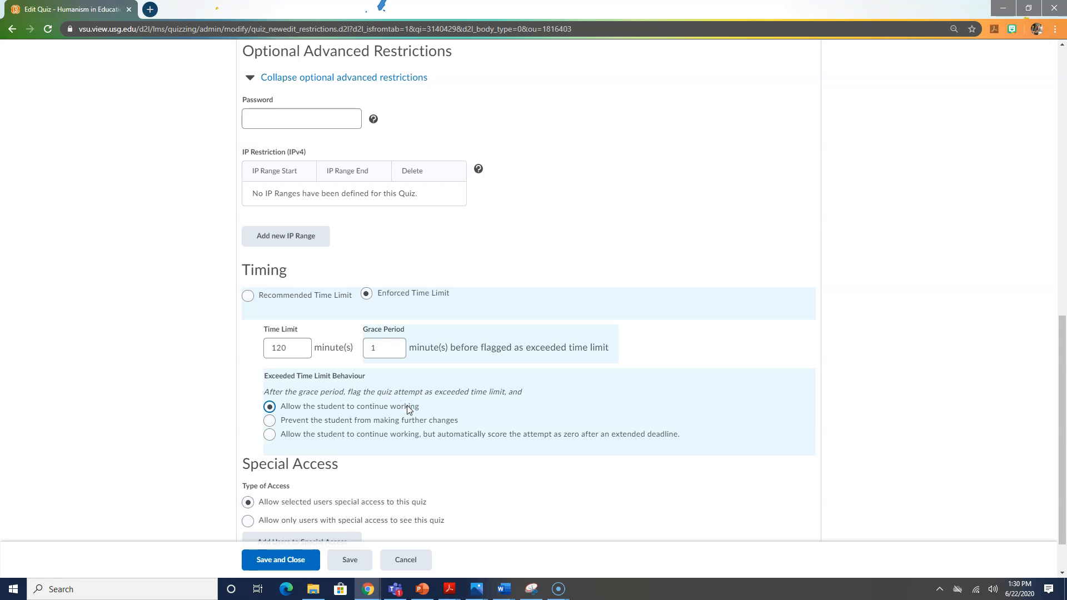
pyautogui.scroll(-1, 408, 409)
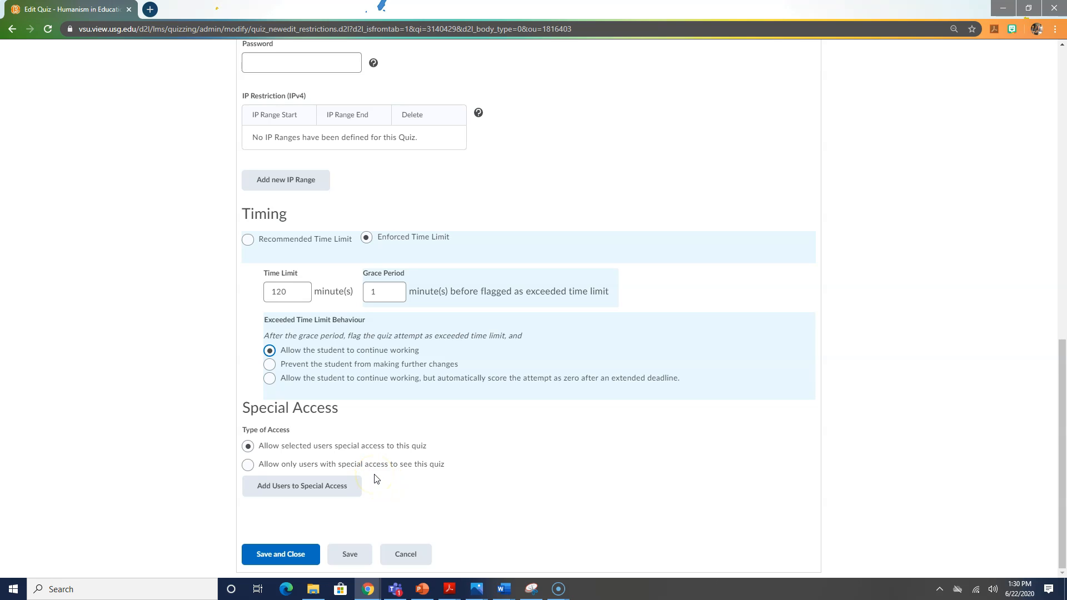
# Open the quiz's assessment settings and review the automatic grading option and the available grade items
pyautogui.scroll(12, 383, 478)
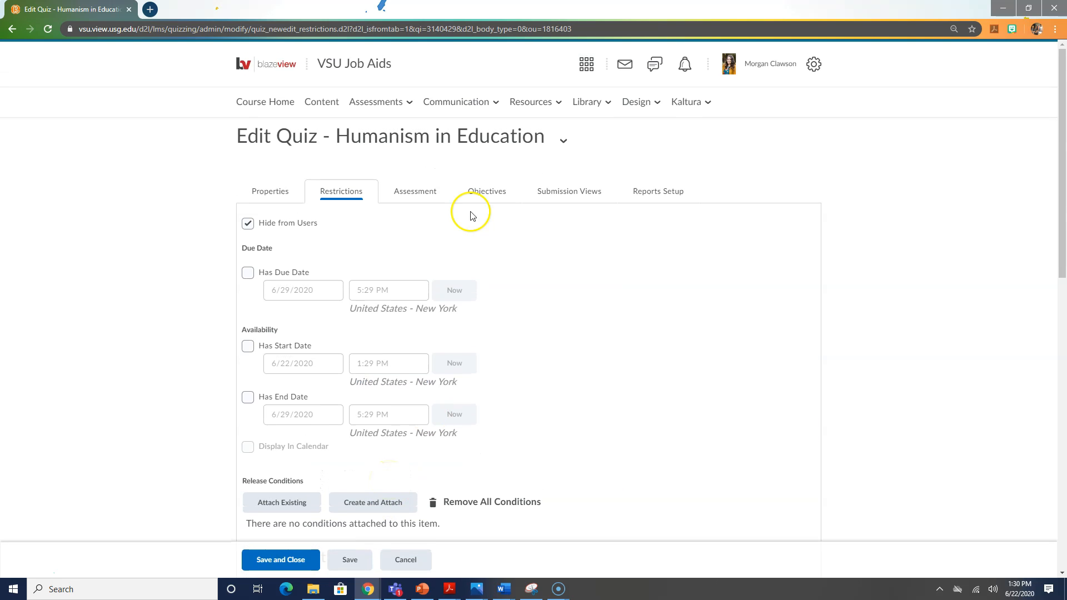
pyautogui.click(420, 189)
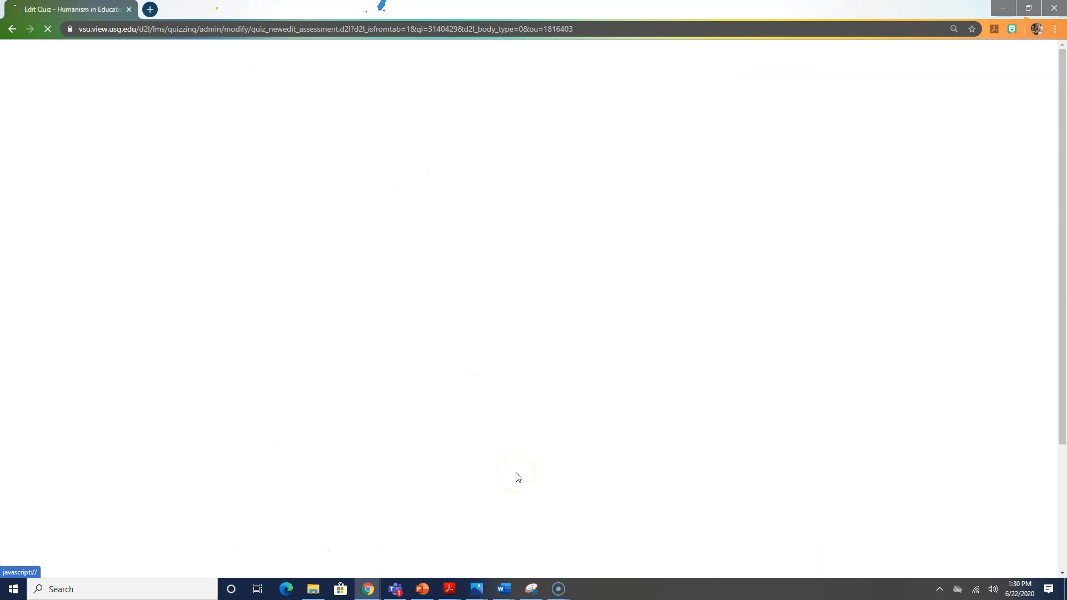
pyautogui.scroll(-1, 516, 476)
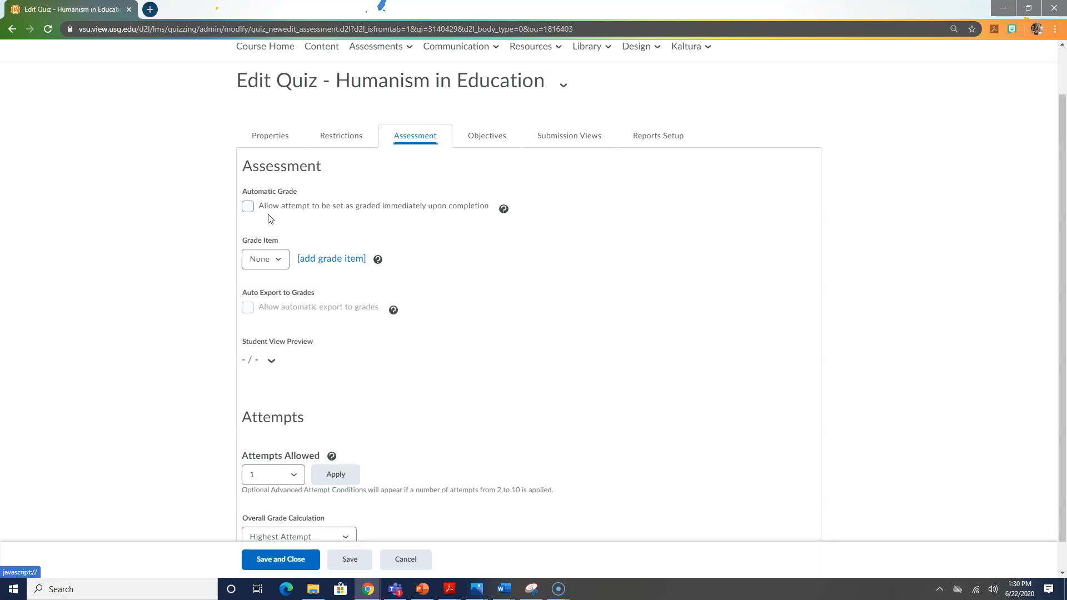
pyautogui.scroll(-1, 358, 239)
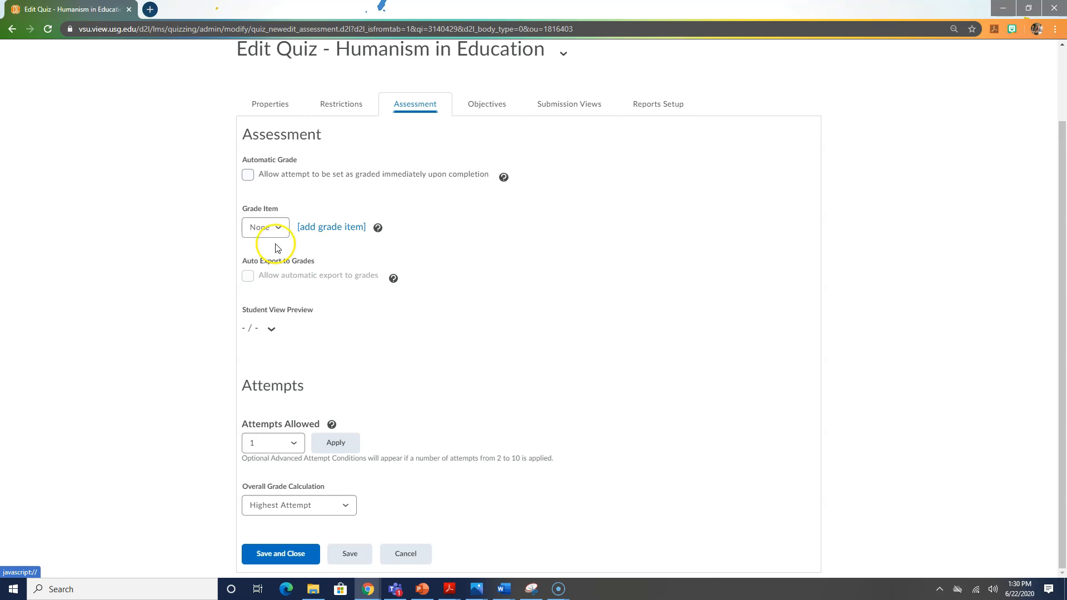
pyautogui.click(269, 229)
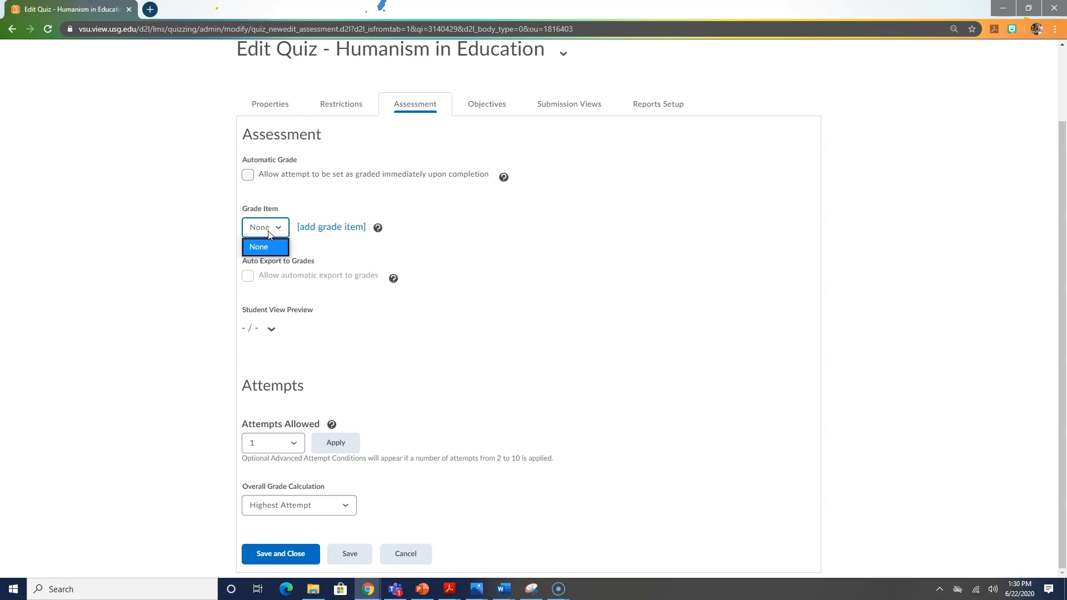
pyautogui.click(329, 257)
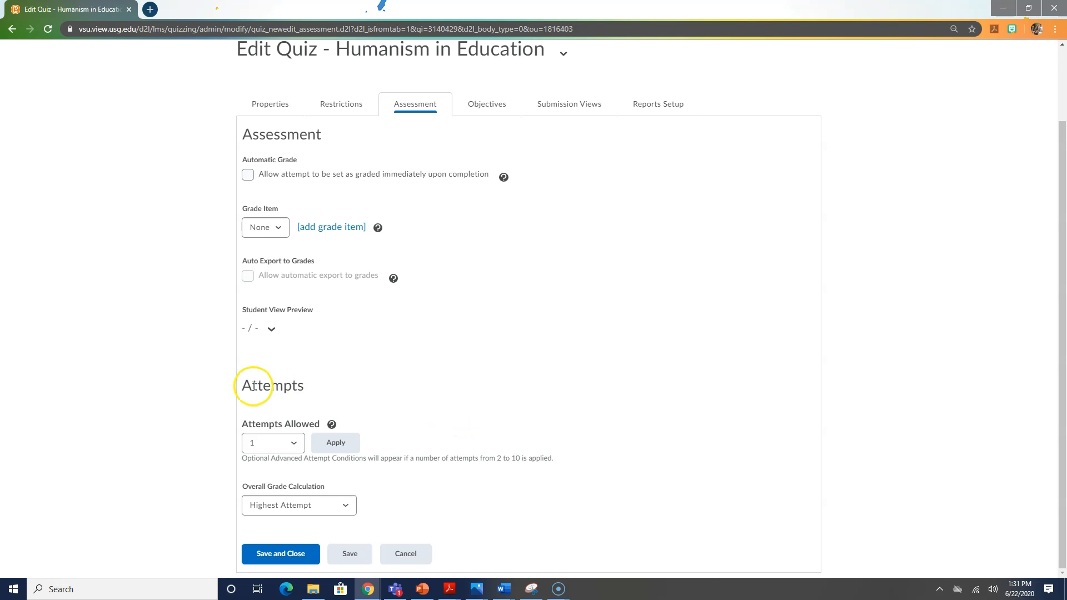
# Examine the choices for the number of attempts allowed in the quiz's assessment settings, leaving the selection as it is
pyautogui.click(263, 443)
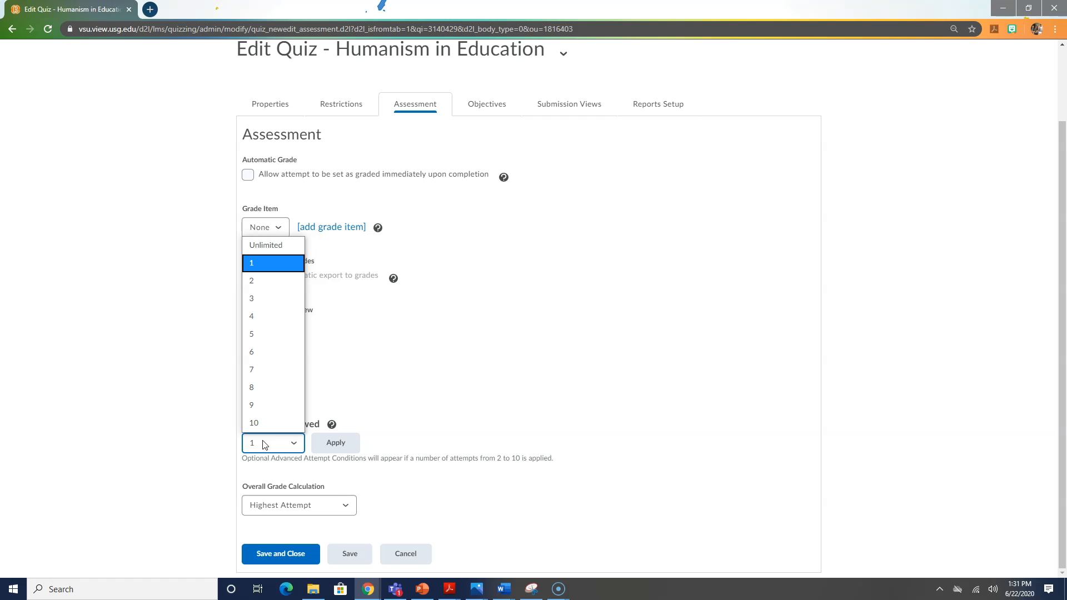
pyautogui.click(437, 425)
pyautogui.click(592, 241)
# Open the quiz's objectives settings and look at the course's Design options
pyautogui.click(486, 104)
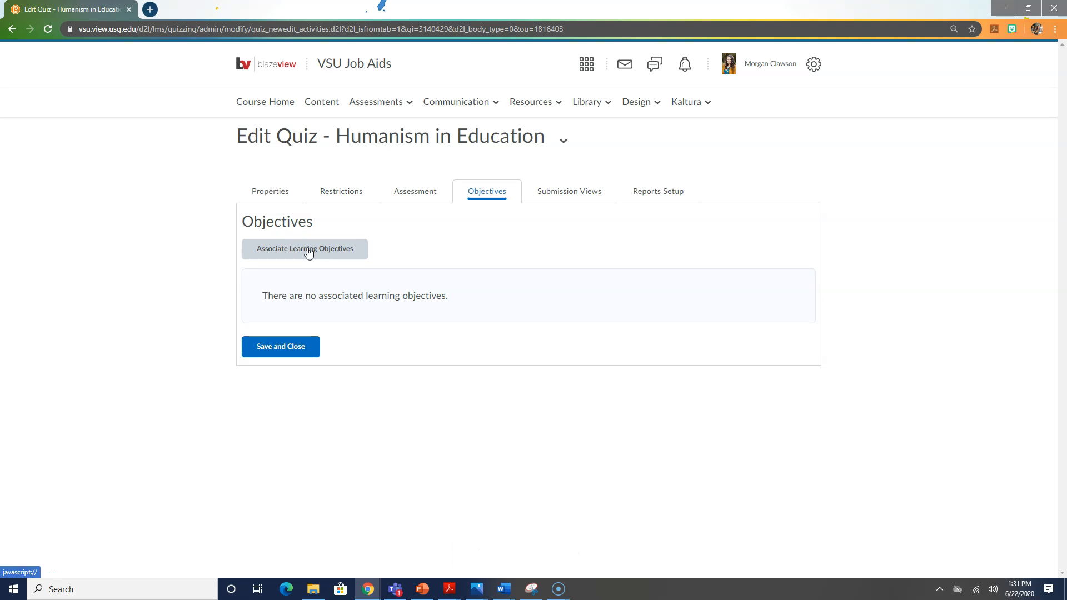
pyautogui.click(635, 102)
pyautogui.click(728, 158)
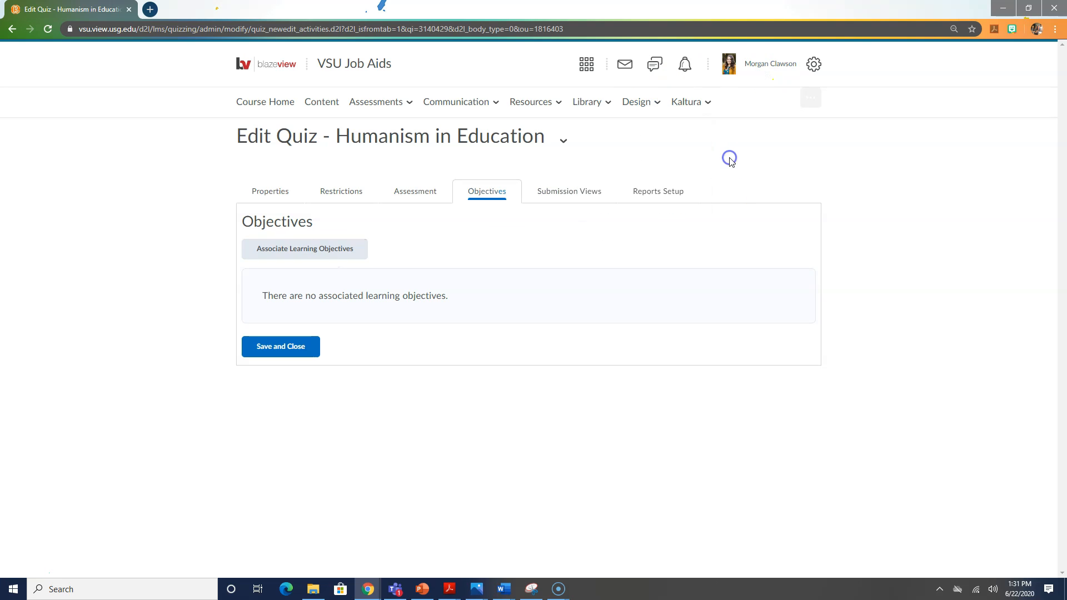
# Open the quiz's submission views, review the properties, restrictions and details offered for an additional view, and cancel adding it
pyautogui.click(592, 192)
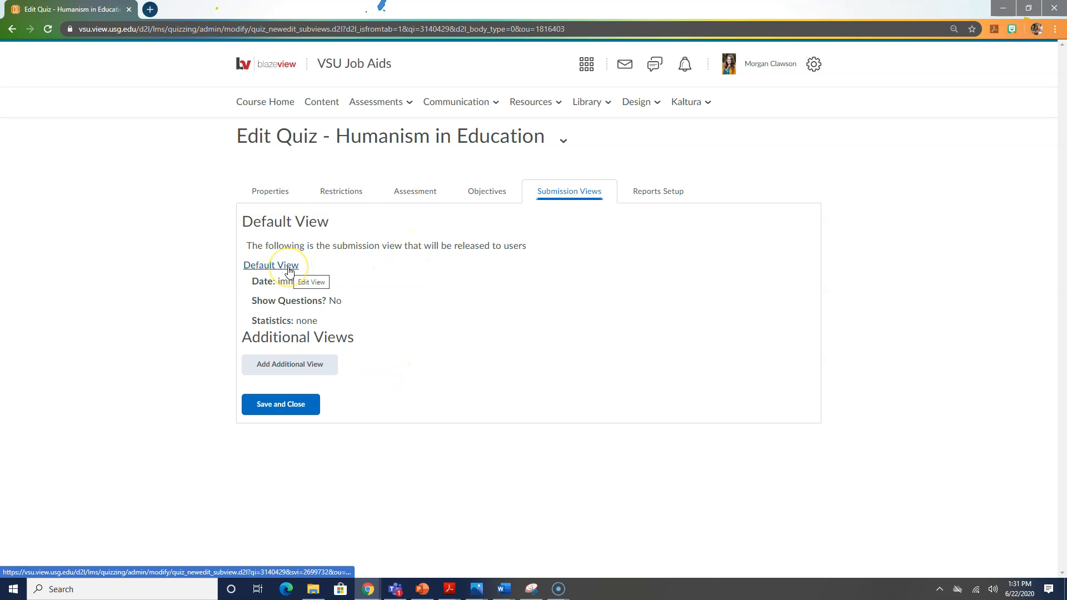
pyautogui.click(313, 364)
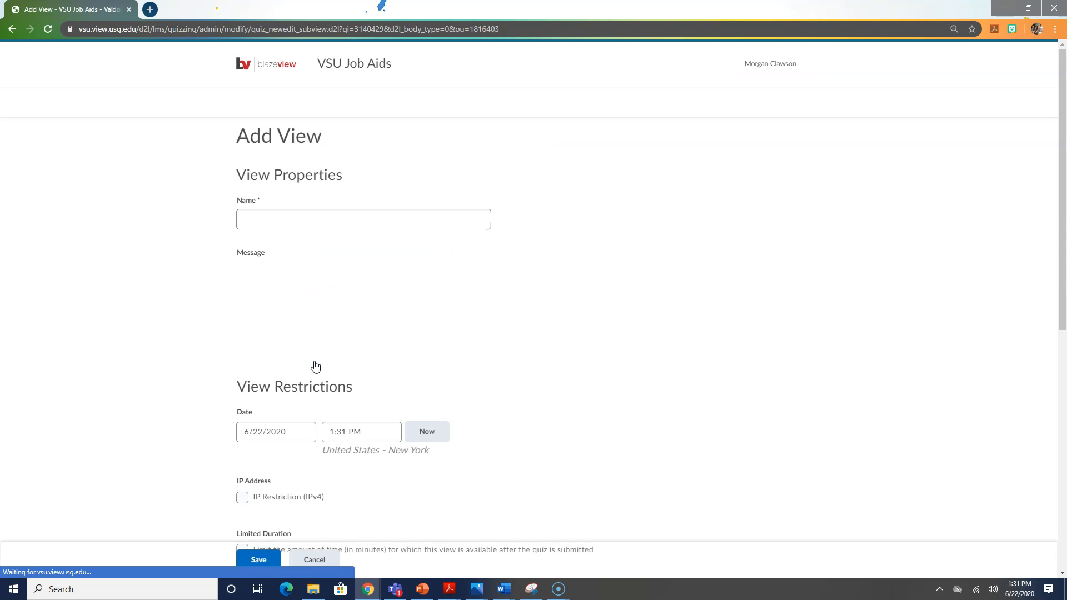
pyautogui.scroll(-8, 603, 393)
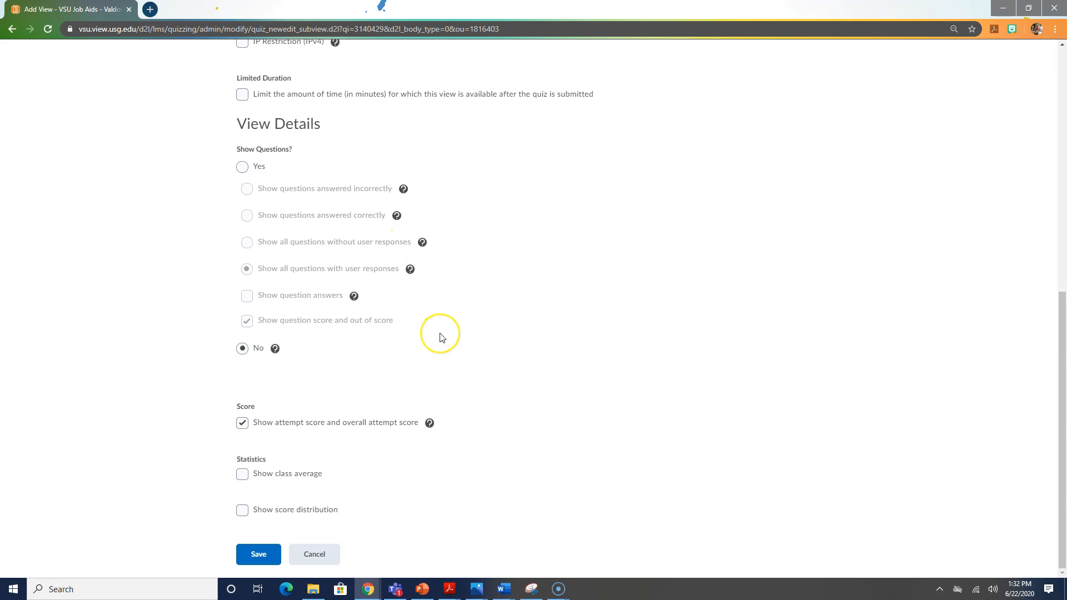
pyautogui.scroll(9, 440, 337)
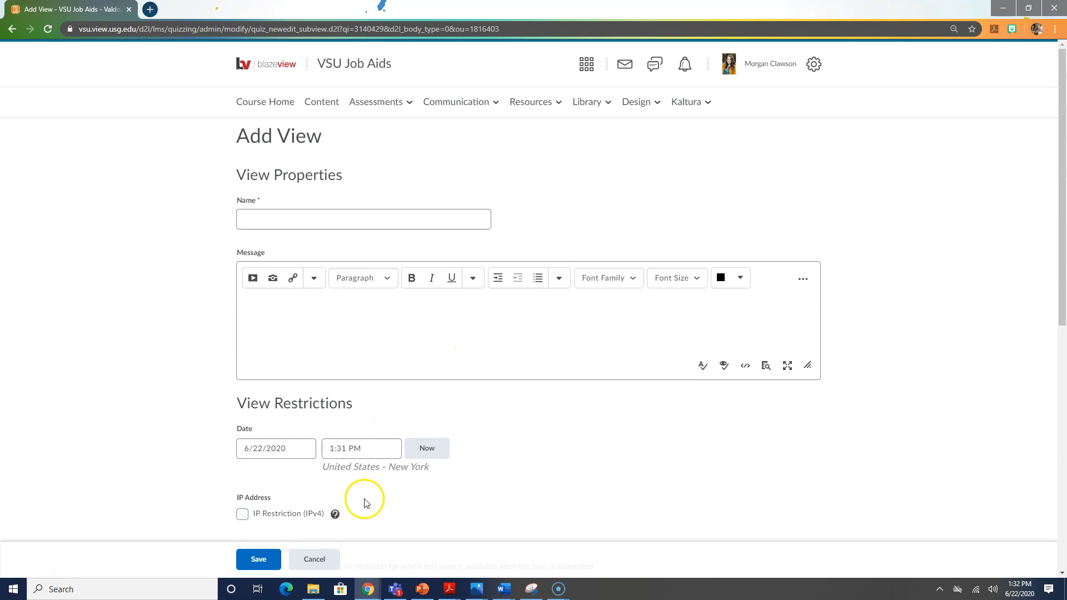
pyautogui.click(315, 559)
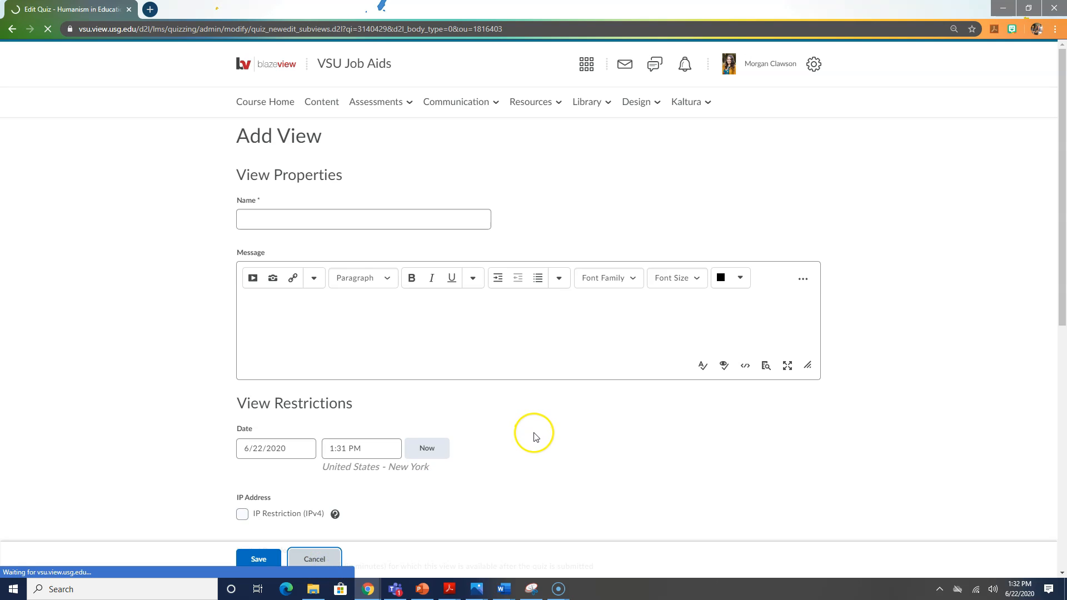
# Add a report named "Question Statistics" to the quiz's reports setup, and save and close the quiz
pyautogui.click(644, 197)
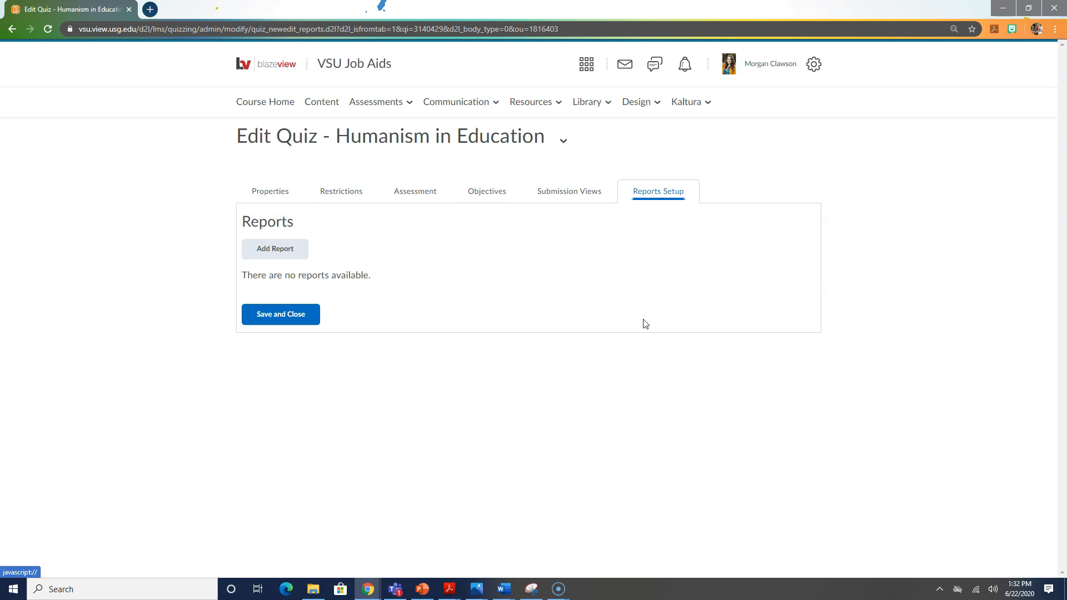
pyautogui.click(253, 252)
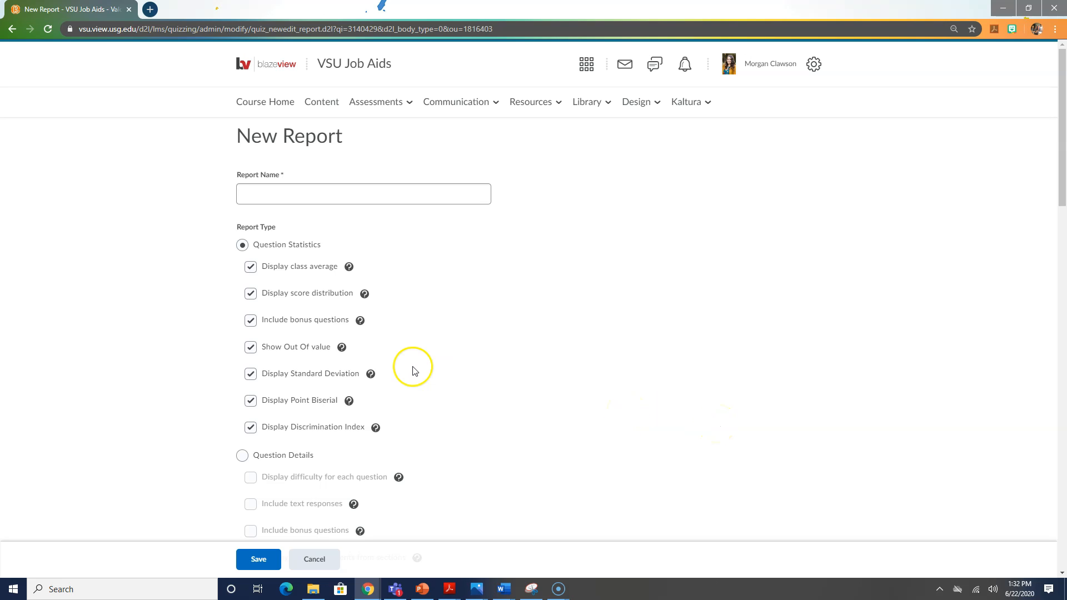
pyautogui.scroll(-2, 424, 371)
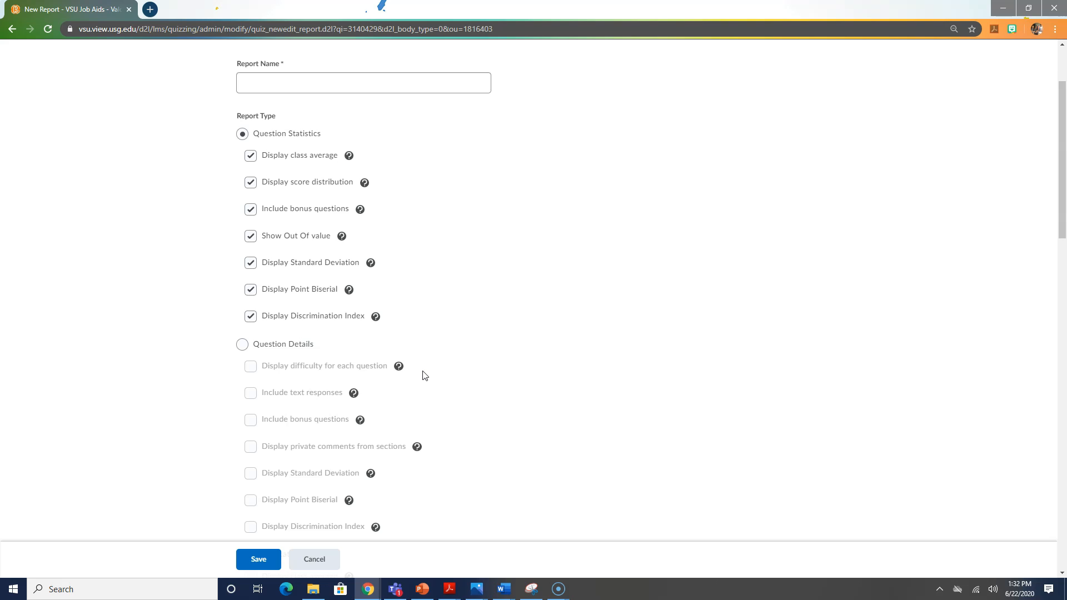
pyautogui.scroll(-5, 423, 375)
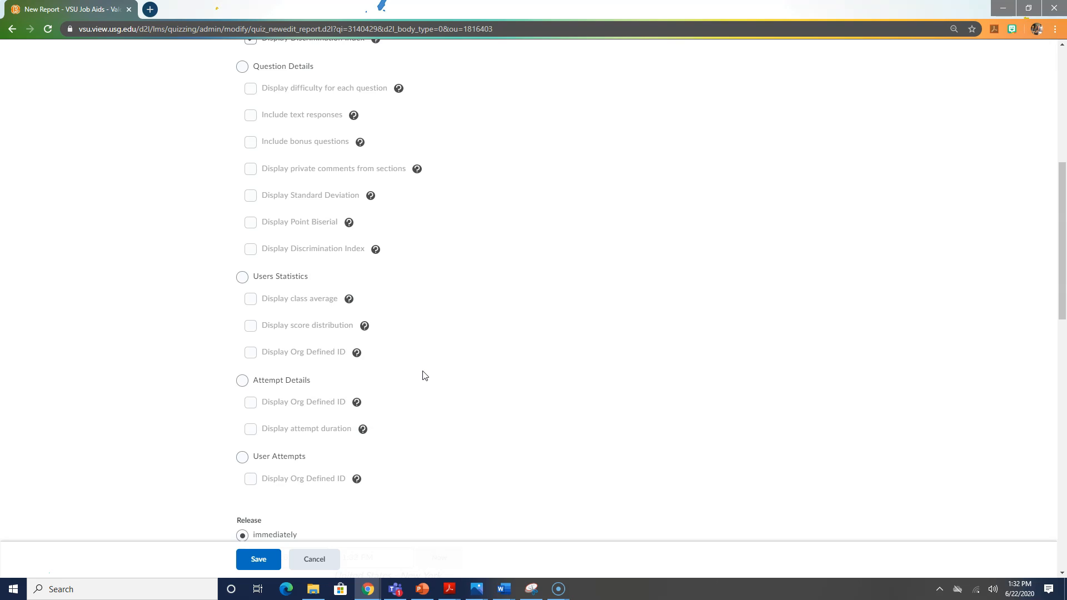
pyautogui.scroll(-4, 424, 375)
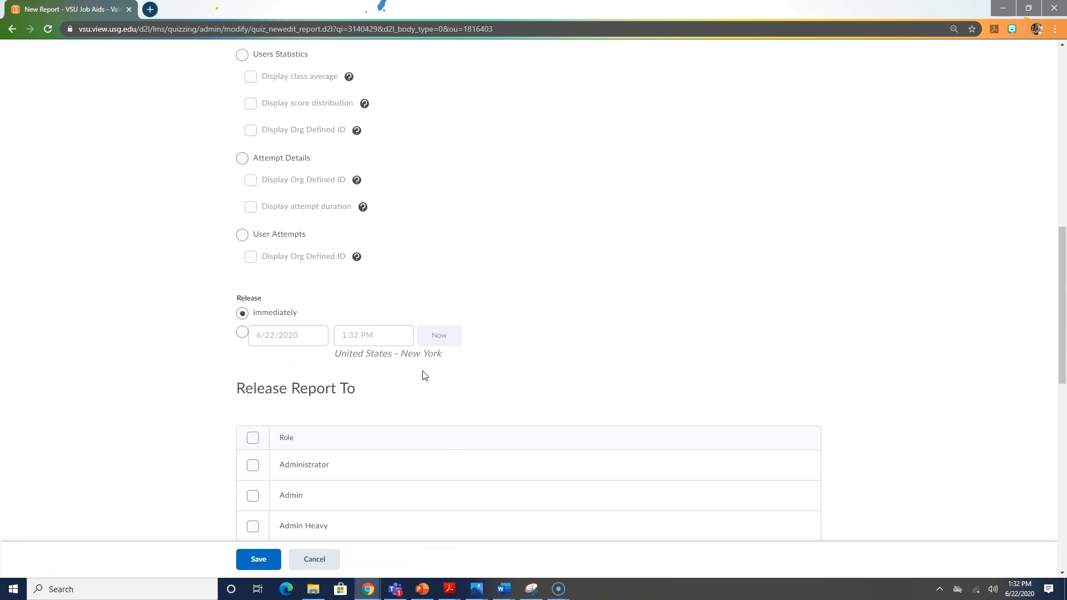
pyautogui.scroll(10, 424, 375)
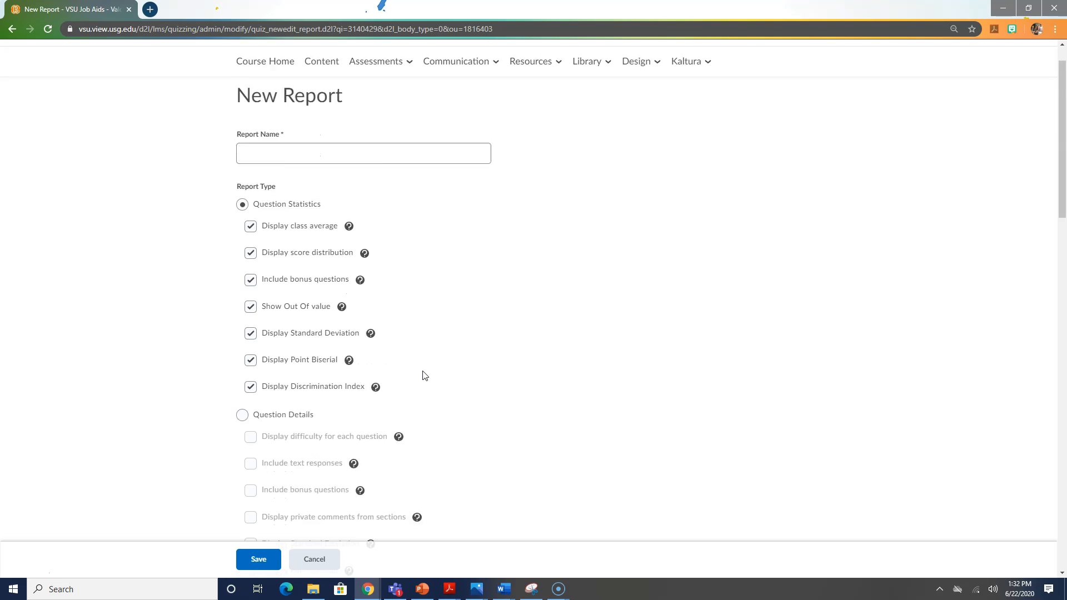
pyautogui.click(407, 200)
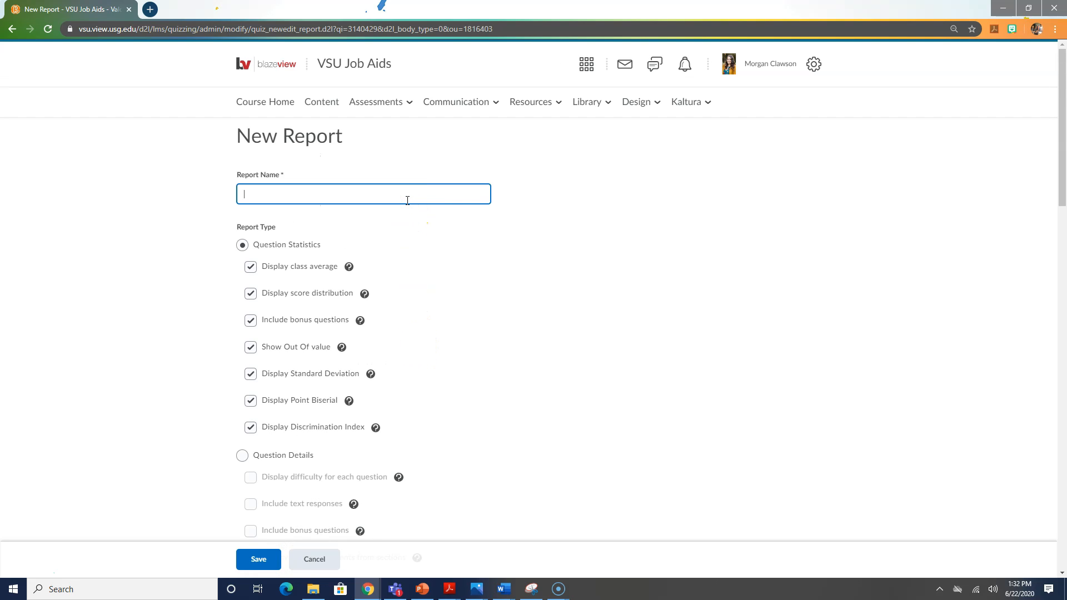
pyautogui.write('Question Statistics')
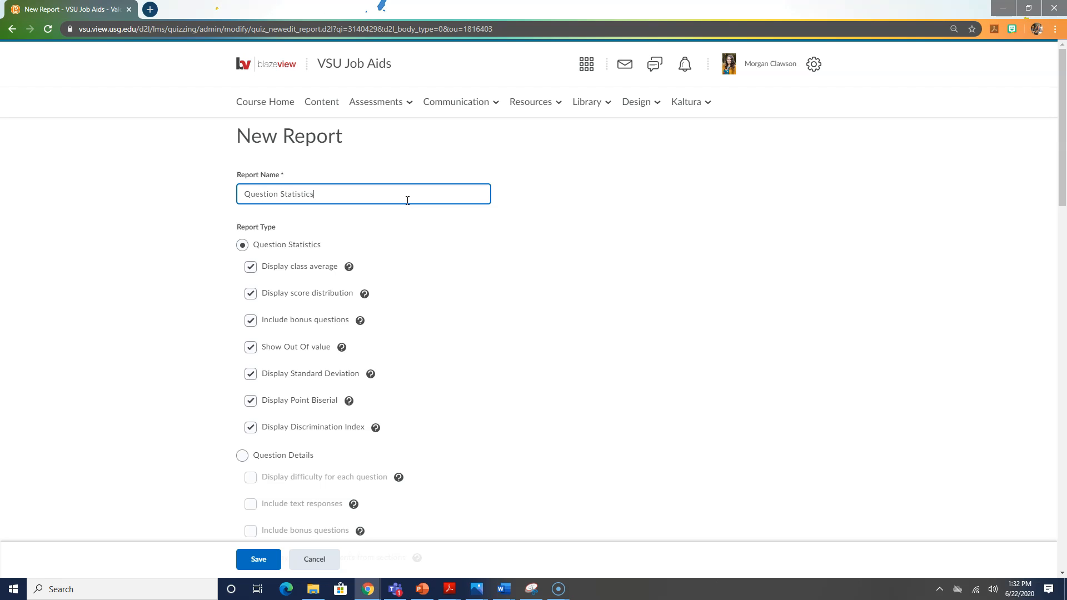
pyautogui.click(253, 559)
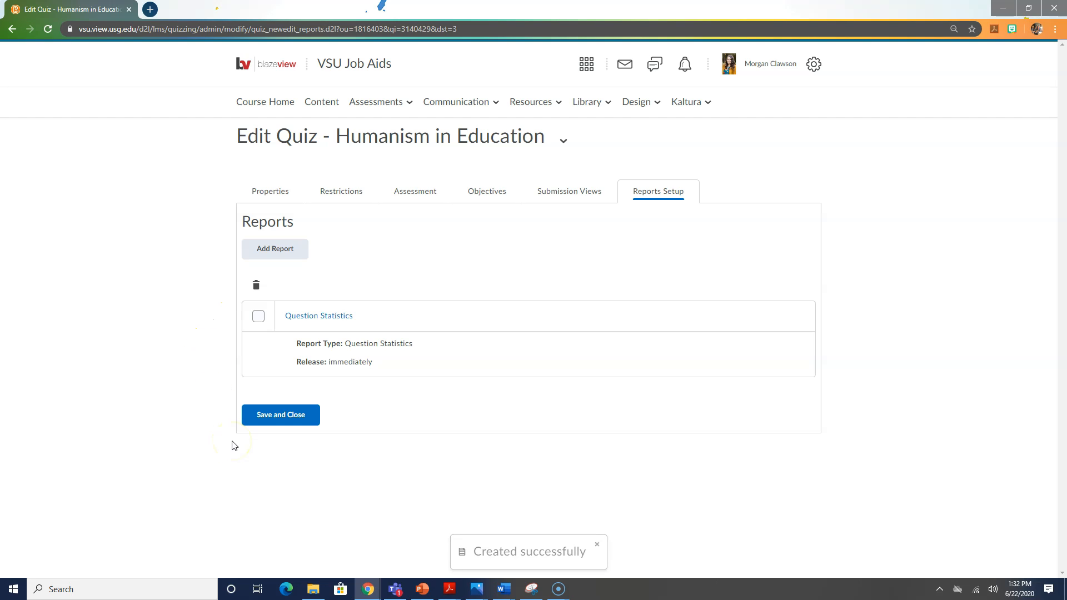
pyautogui.click(278, 427)
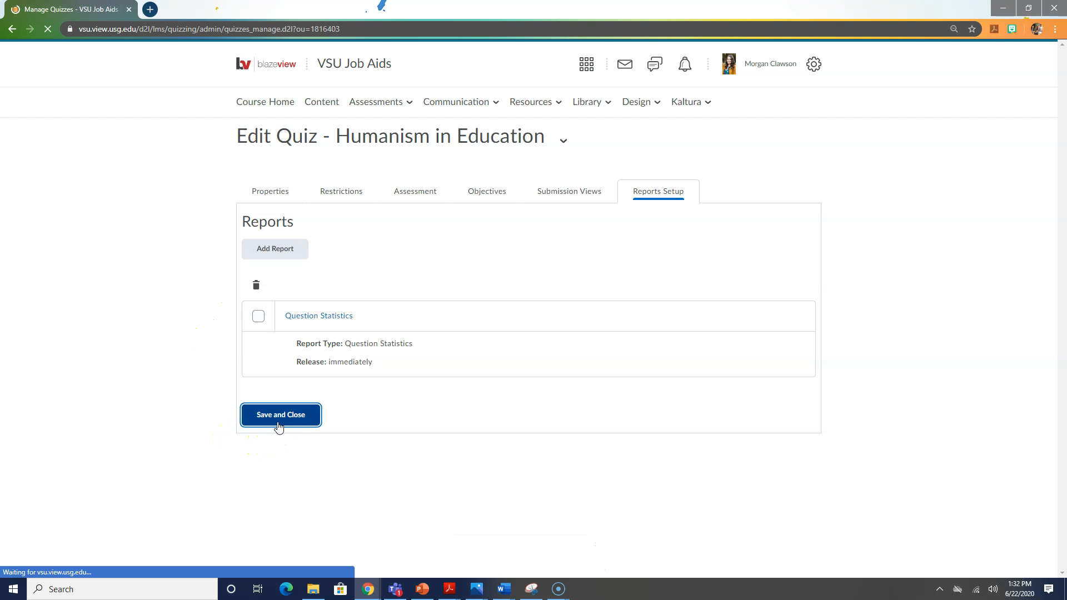